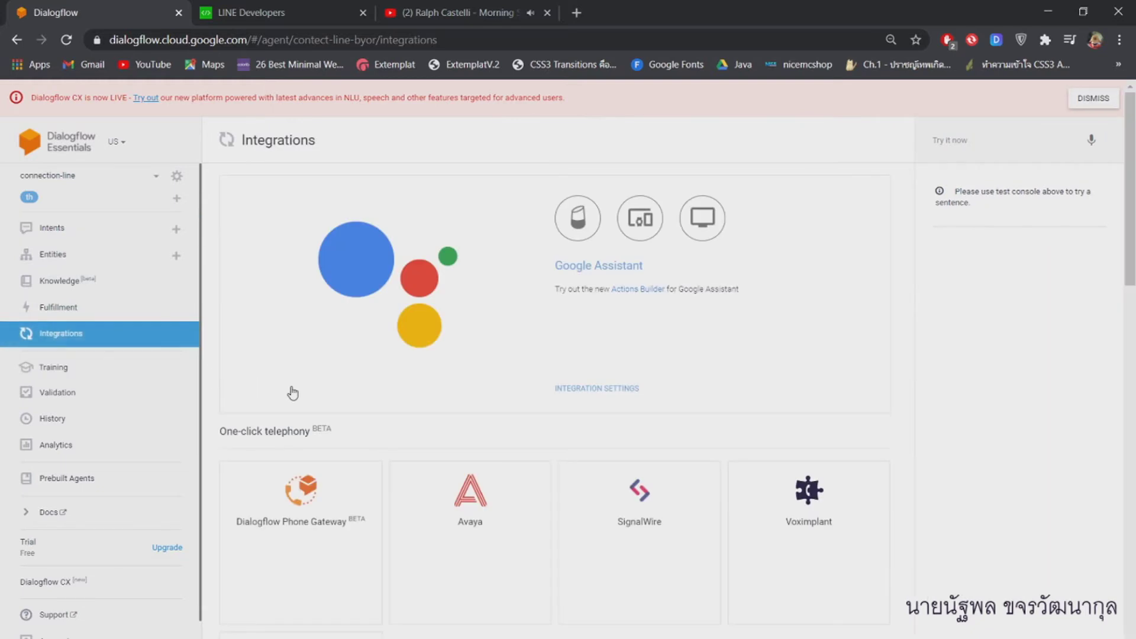
Step: Open the LINE integration among the text-based integrations and enable it
scroll(618, 481, down, 4)
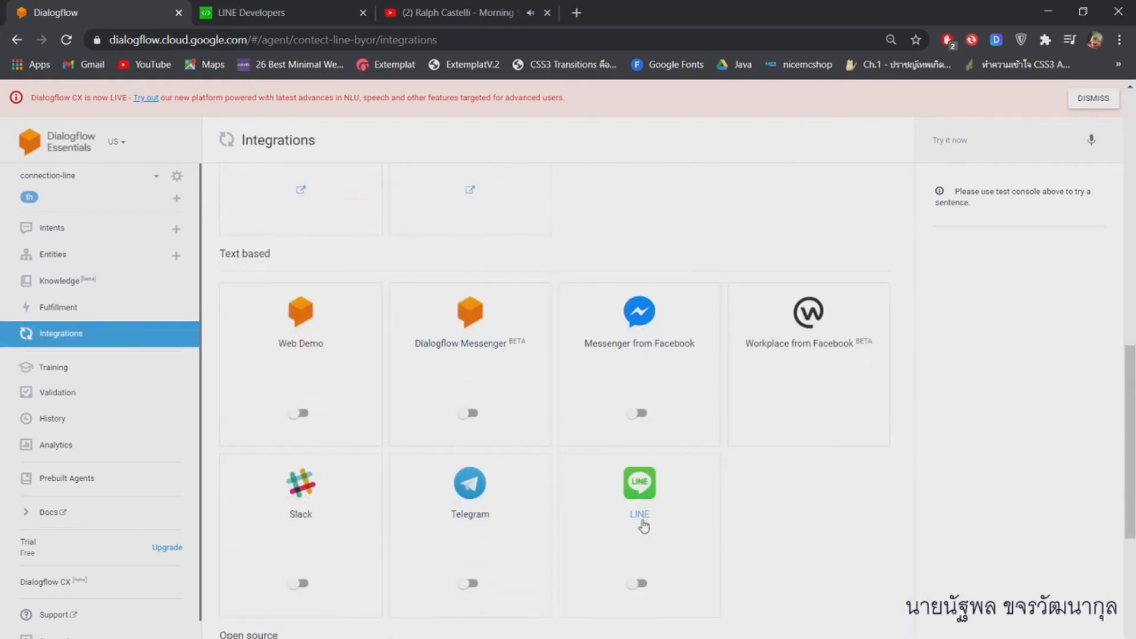
click(642, 515)
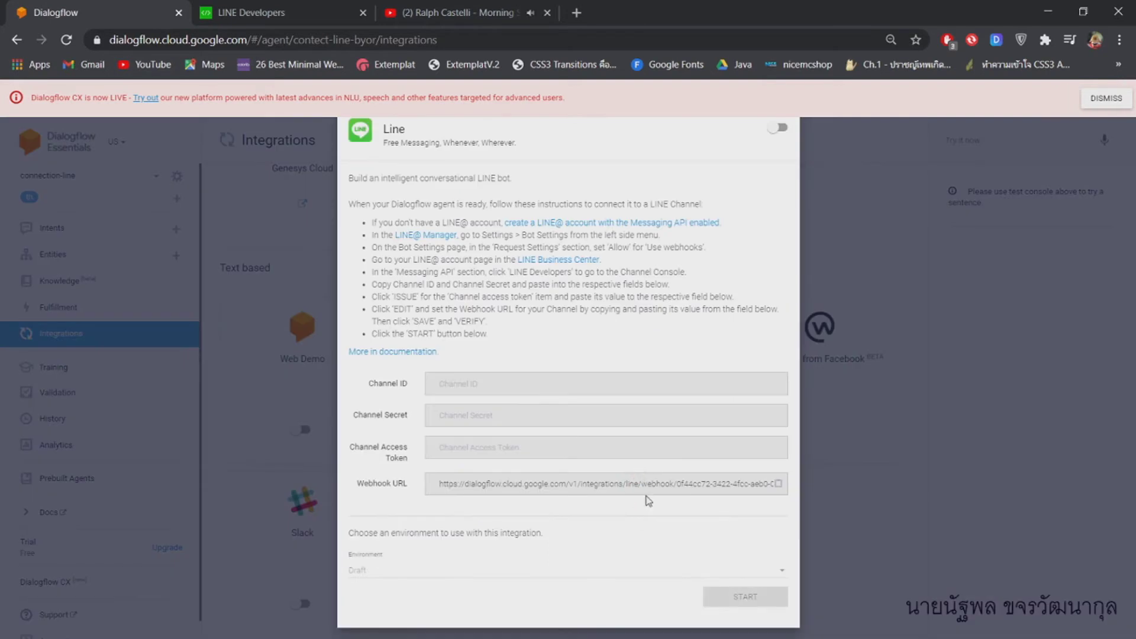
click(782, 132)
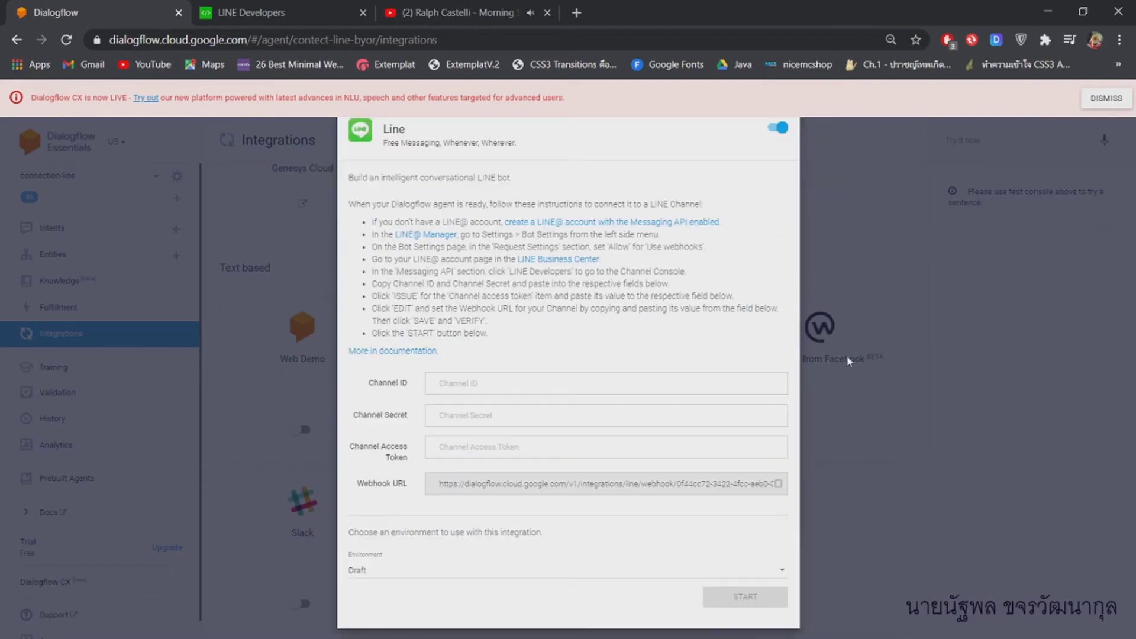
Step: Switch to LINE Developers and go from the account profile to the console home
click(294, 13)
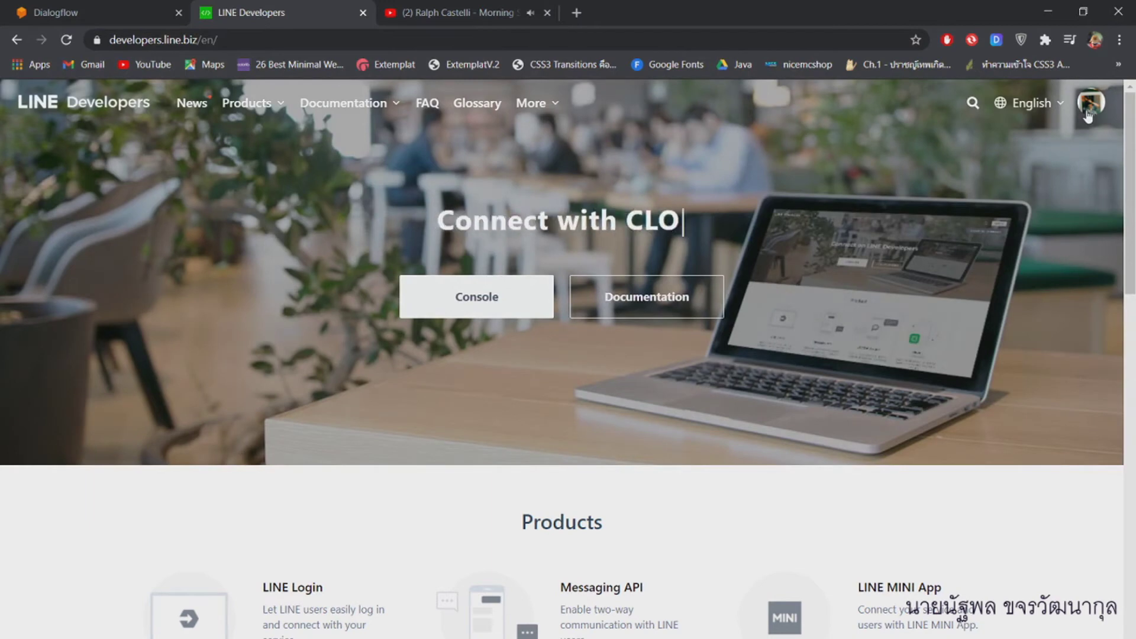
click(1088, 116)
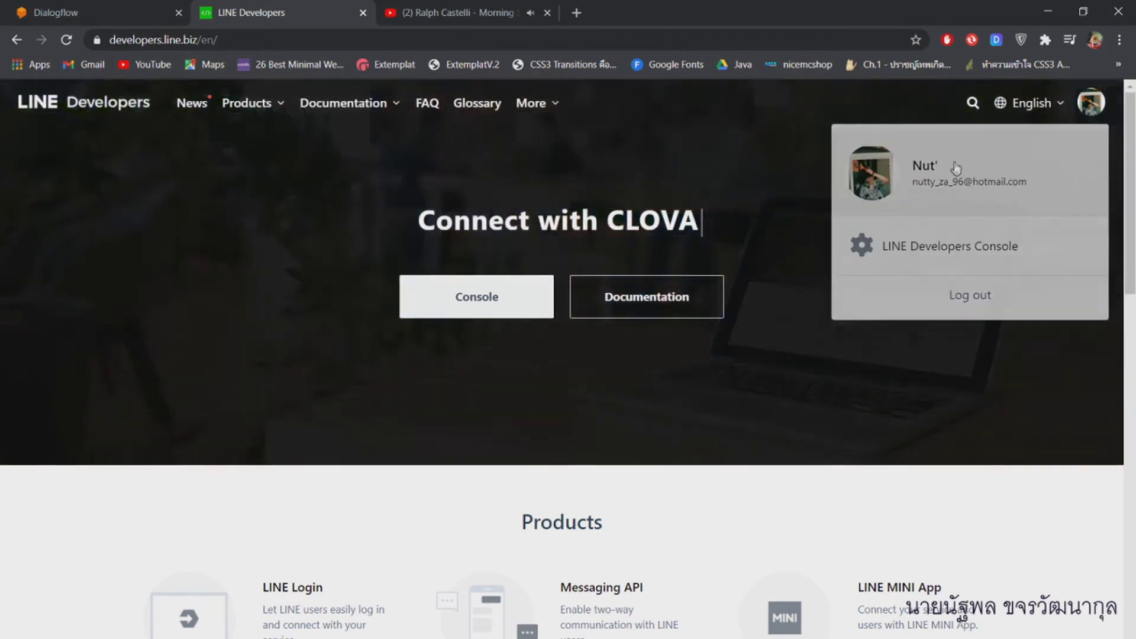
click(953, 172)
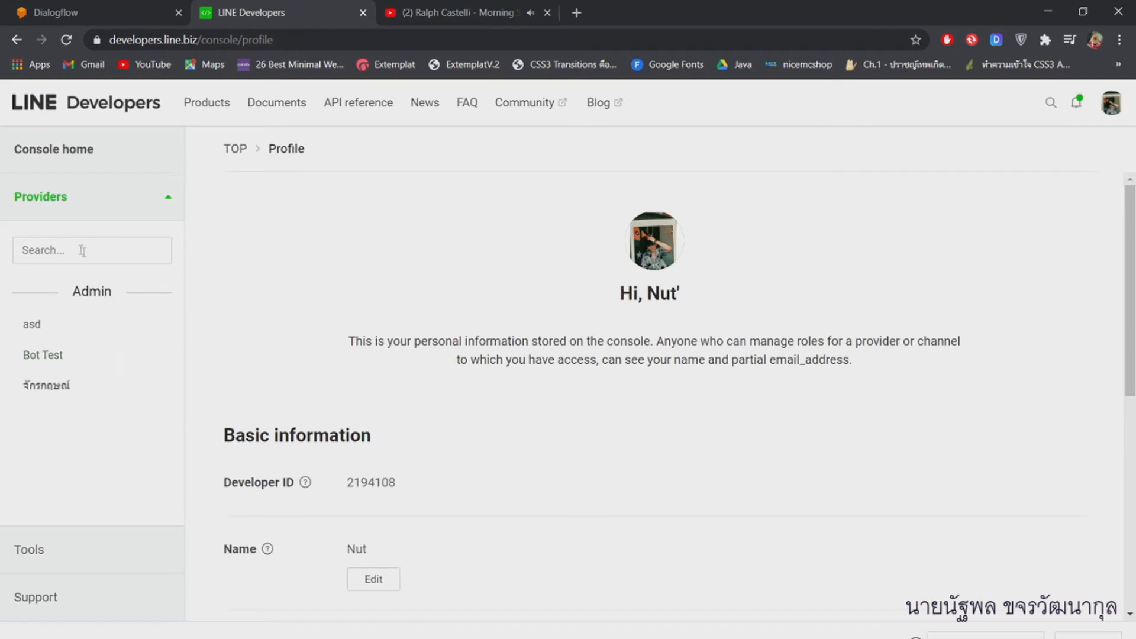
click(77, 161)
Step: Create a new provider named TEST
drag(230, 547, 294, 552)
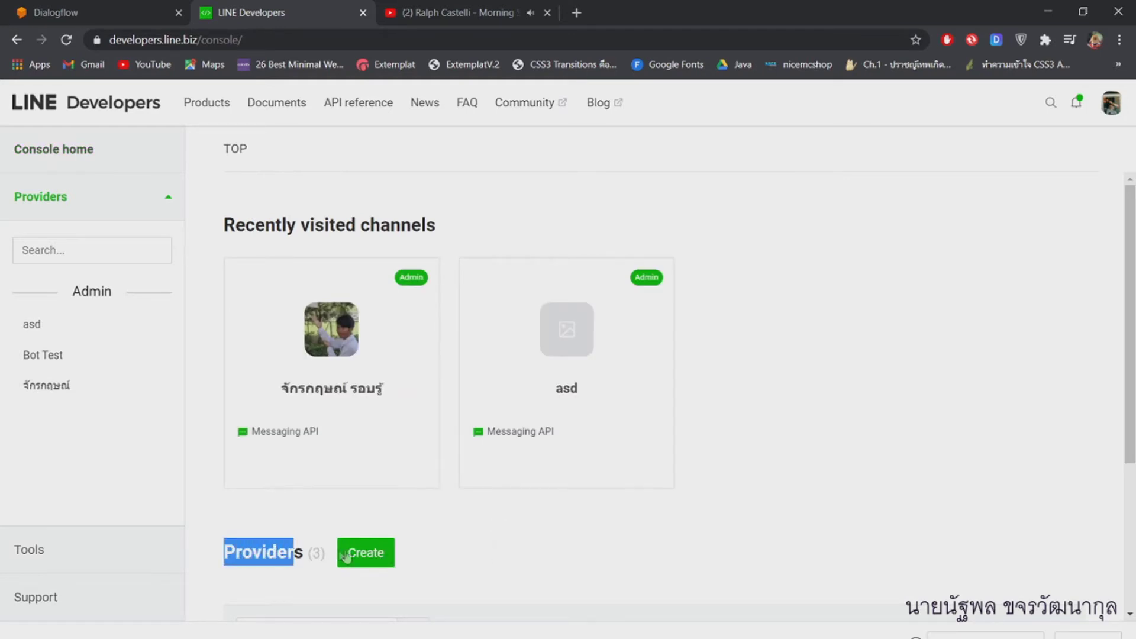
click(381, 561)
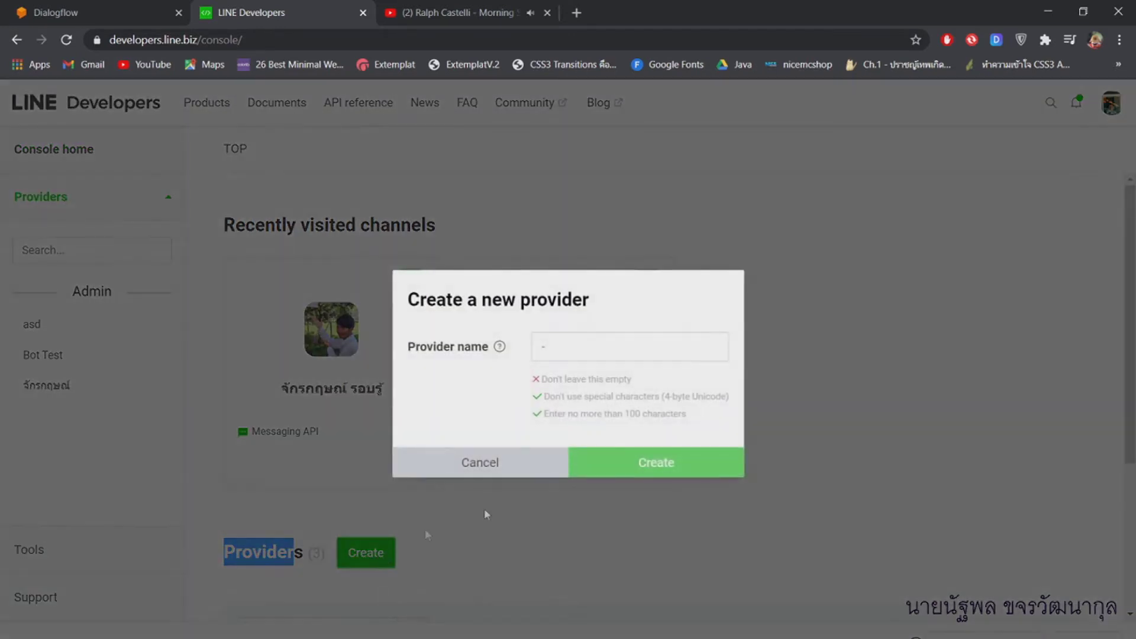
click(561, 355)
text(TEST)
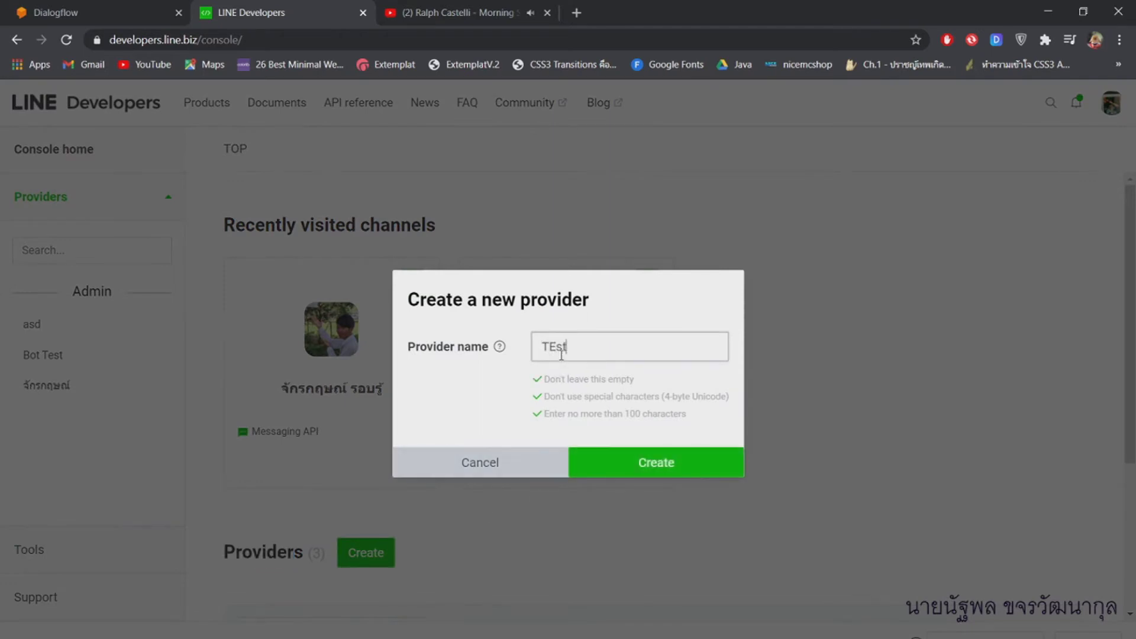
click(670, 479)
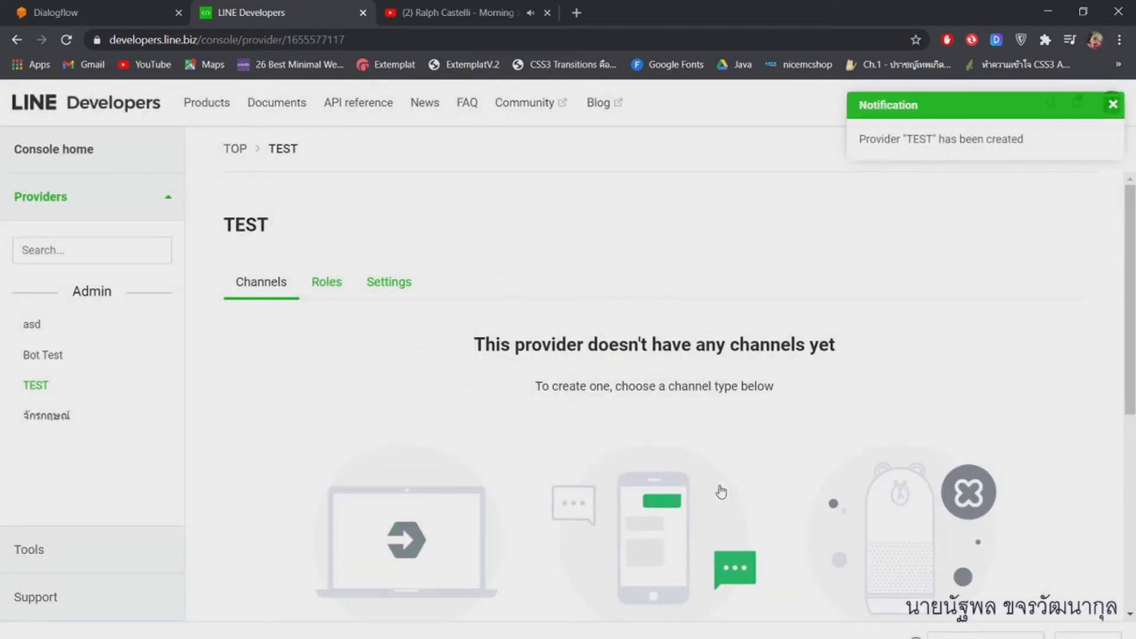
Step: Start creating a Messaging API channel under the TEST provider
scroll(670, 459, down, 3)
scroll(669, 457, up, 3)
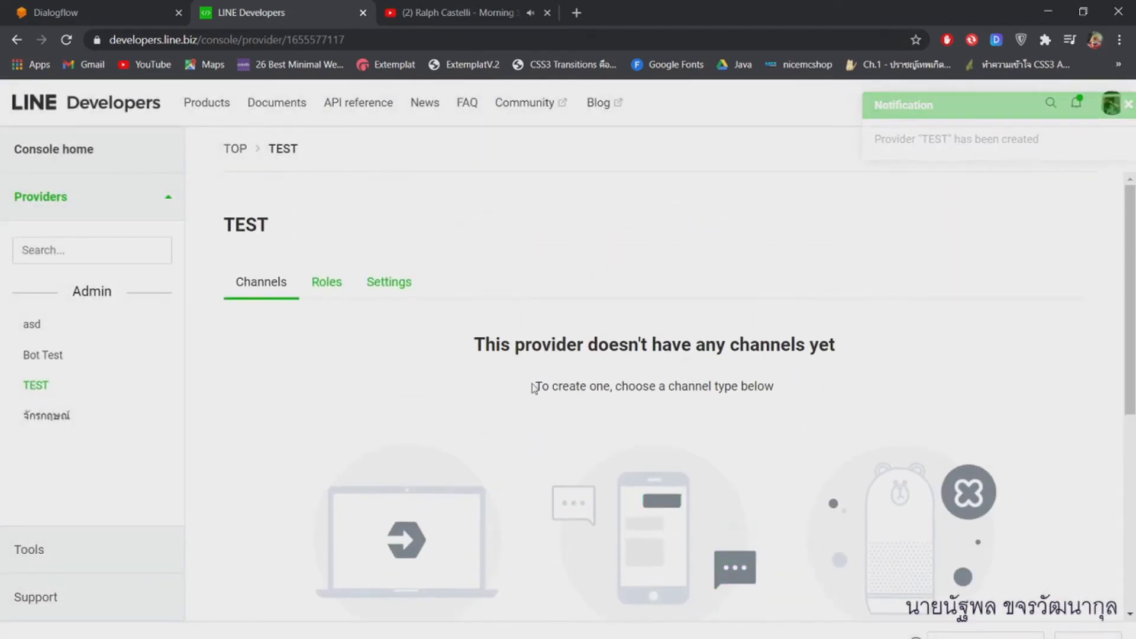
scroll(690, 570, down, 2)
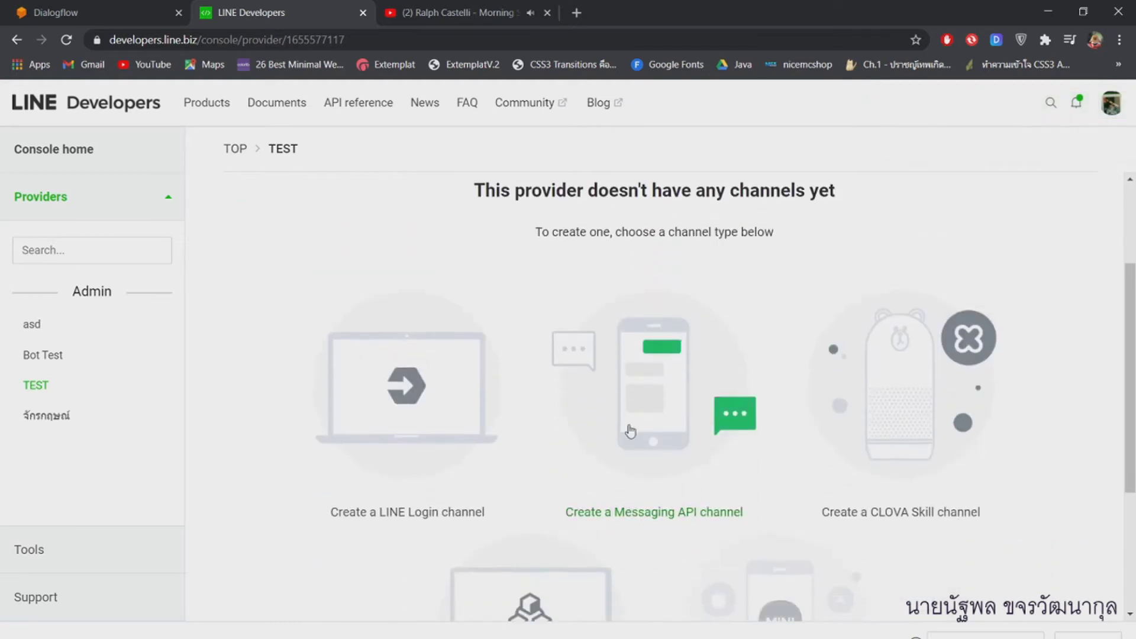
click(667, 405)
Step: Enter TESTT as both the channel name and the channel description
scroll(414, 355, down, 2)
click(508, 532)
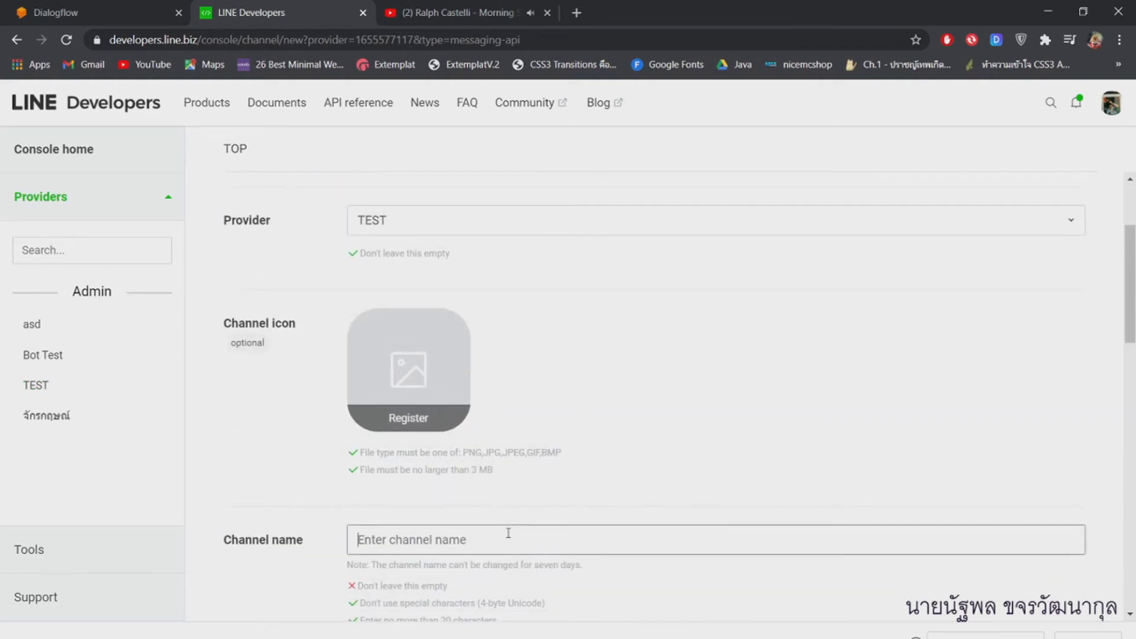
text(TEST)
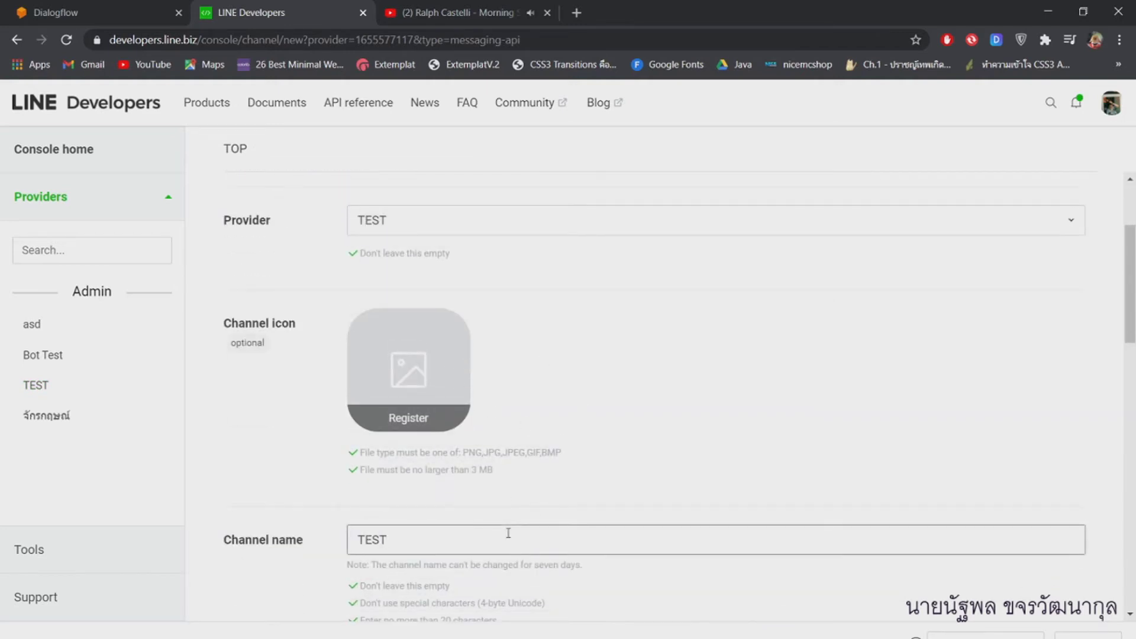
text(T)
scroll(508, 533, down, 5)
click(409, 382)
text(TEST)
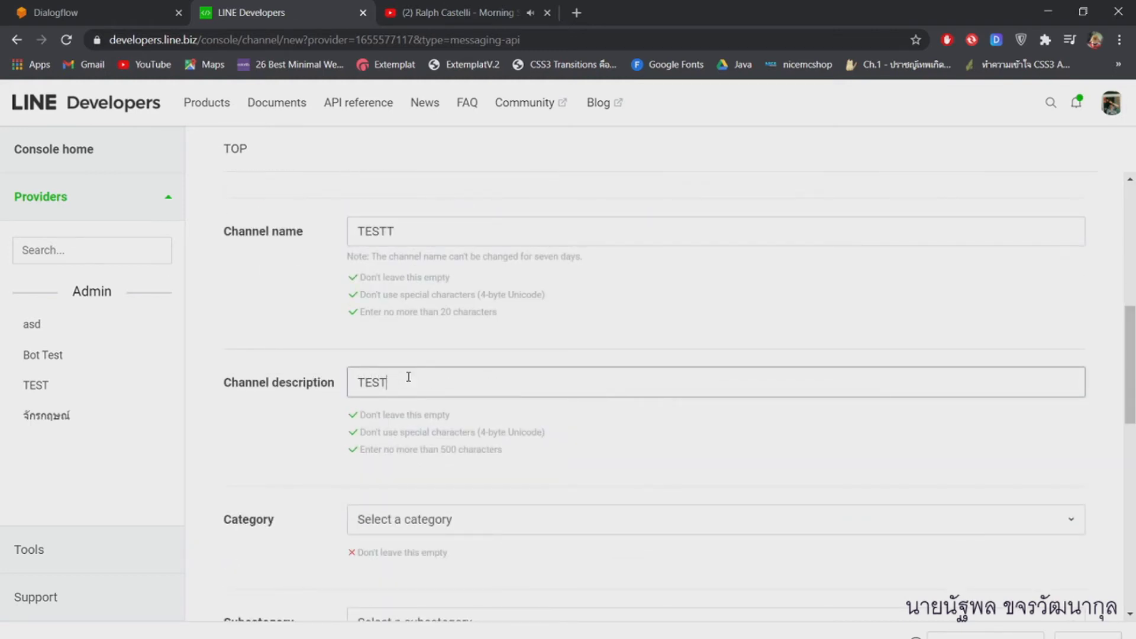
scroll(409, 377, down, 3)
Step: Set the channel's category to การศึกษา and its subcategory to อุดมศึกษา
key(Tab)
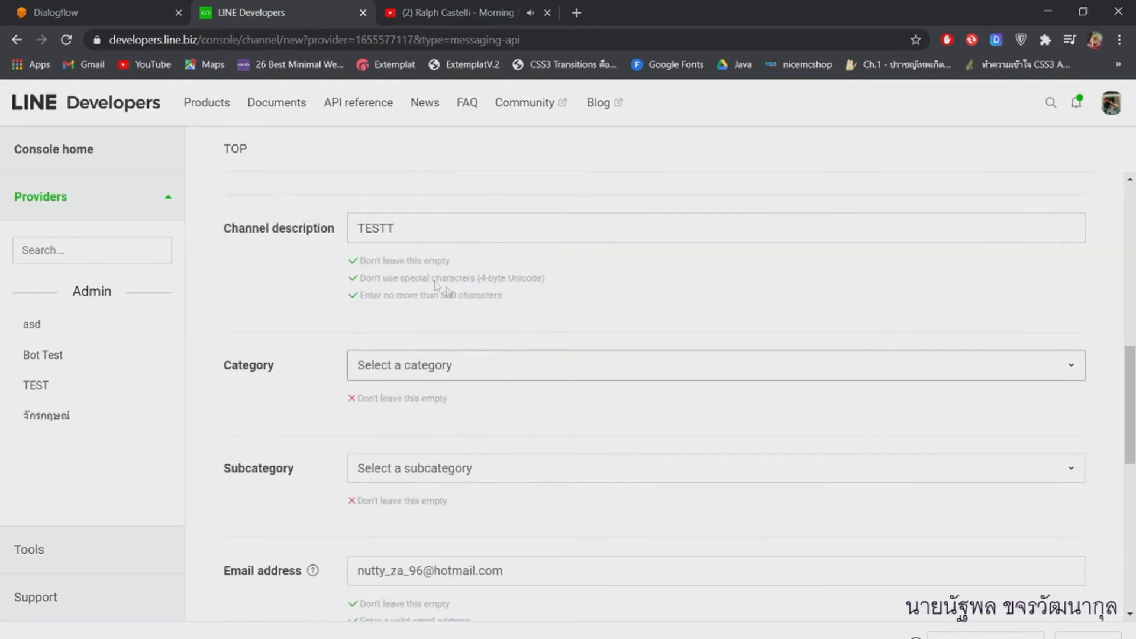
key(Down)
click(399, 477)
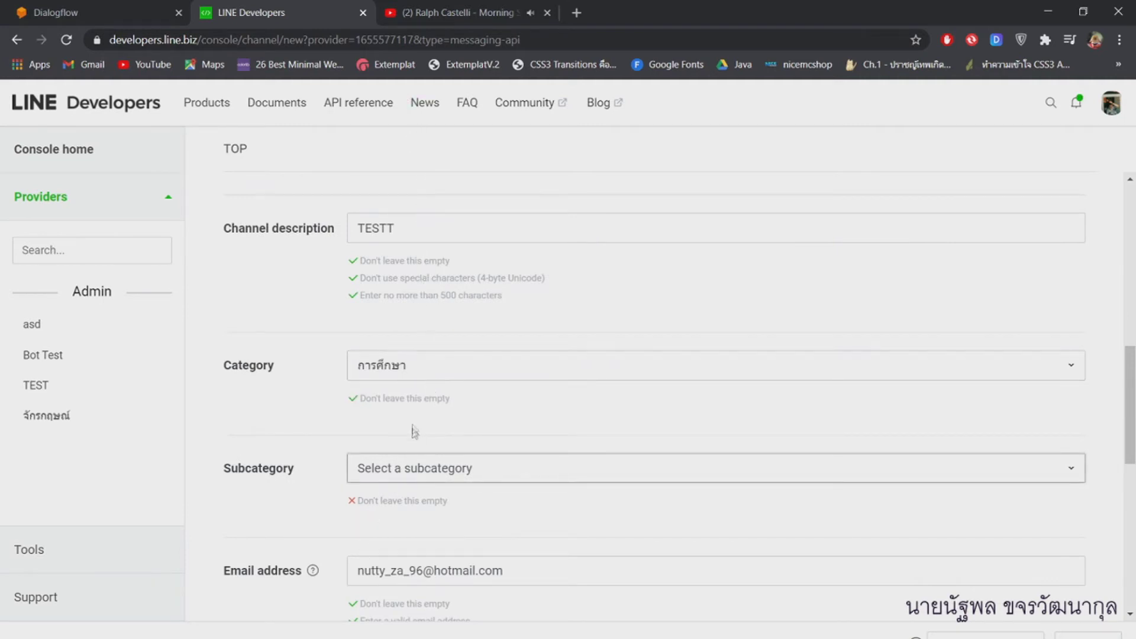
key(Down)
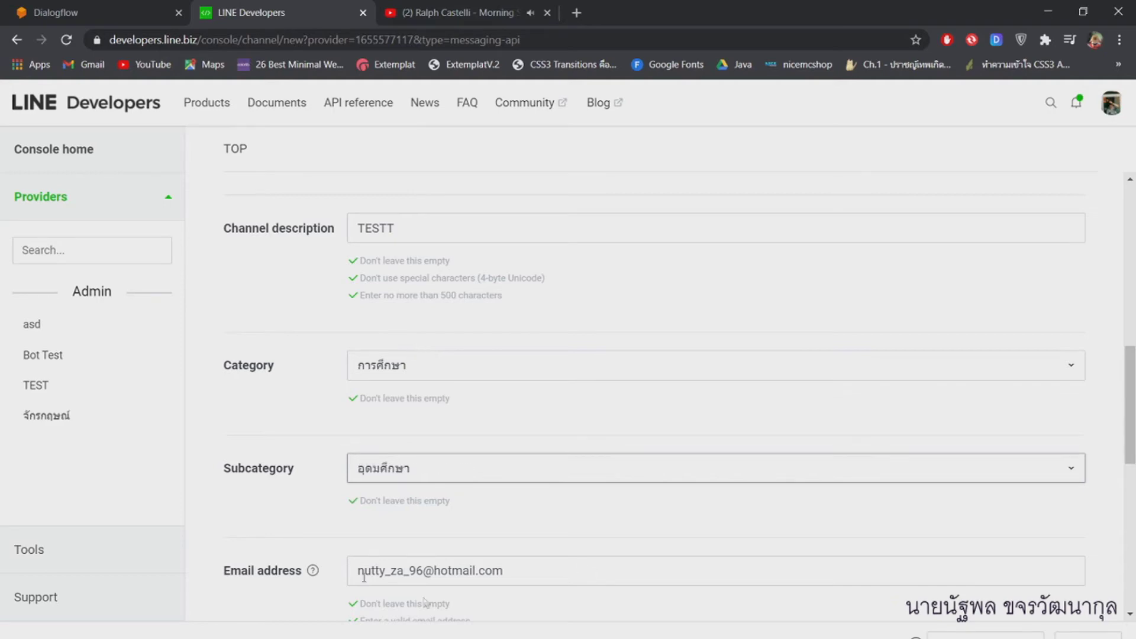
Step: Agree to the LINE Official Account Terms of Use and API Terms of Use, and create the channel
scroll(358, 574, down, 5)
scroll(245, 462, down, 4)
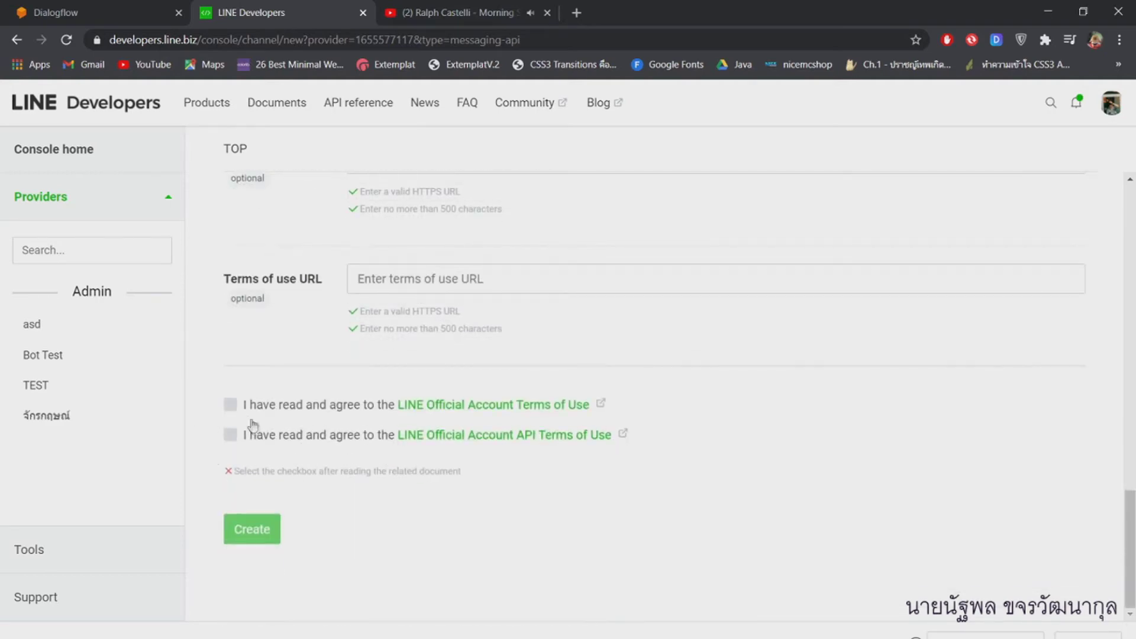
click(240, 406)
click(230, 435)
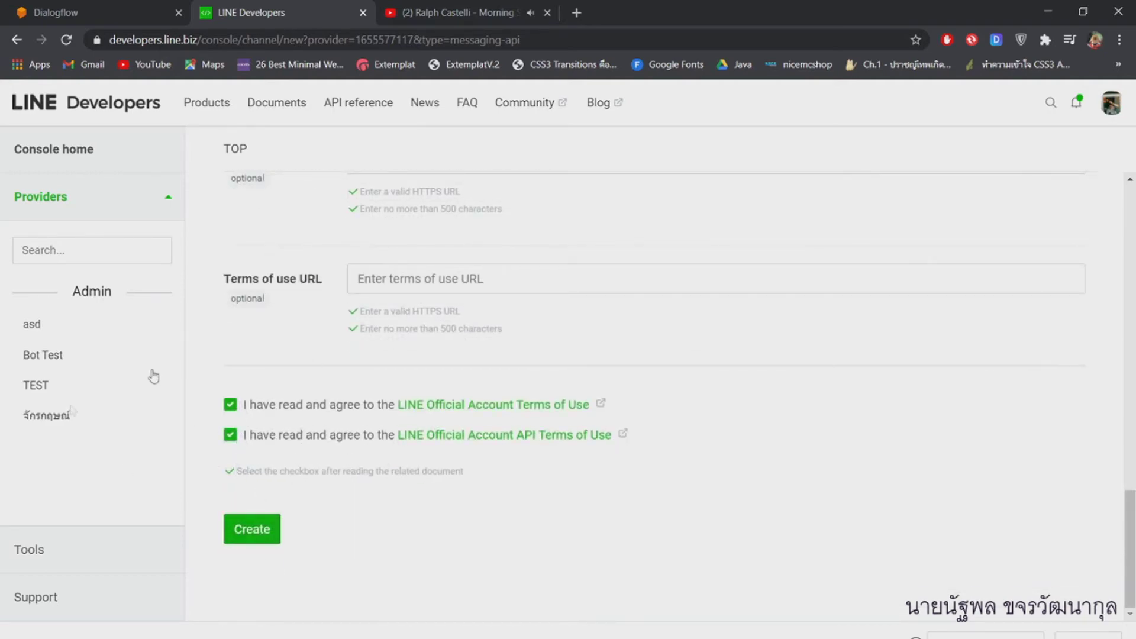
click(244, 546)
click(577, 556)
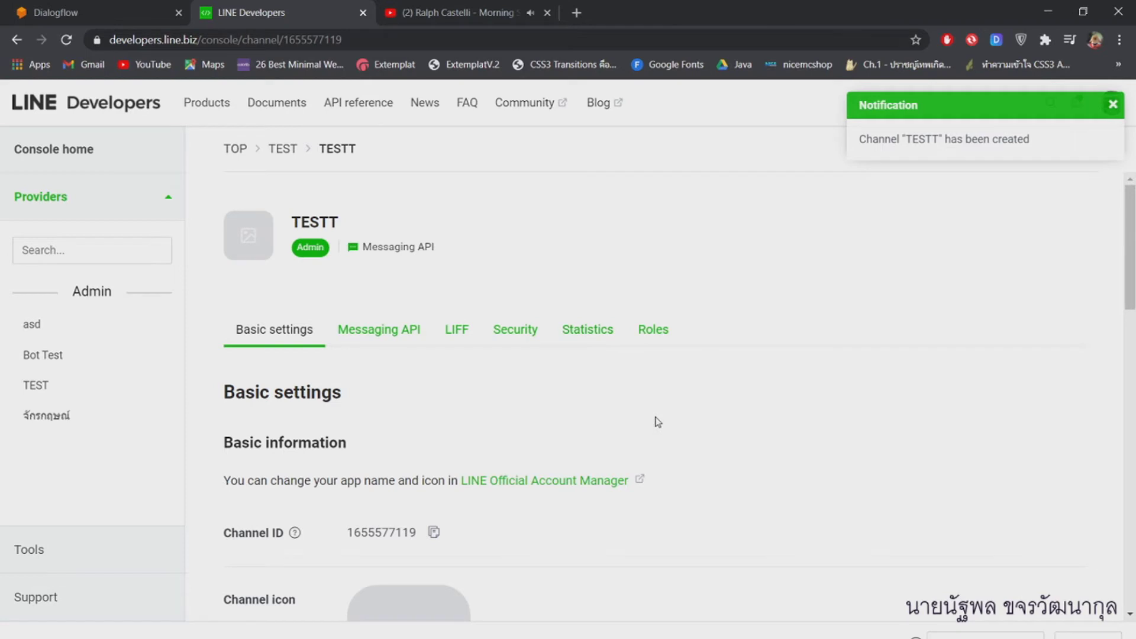
Step: Check in Dialogflow which channel credentials the LINE integration form asks for
scroll(658, 422, down, 10)
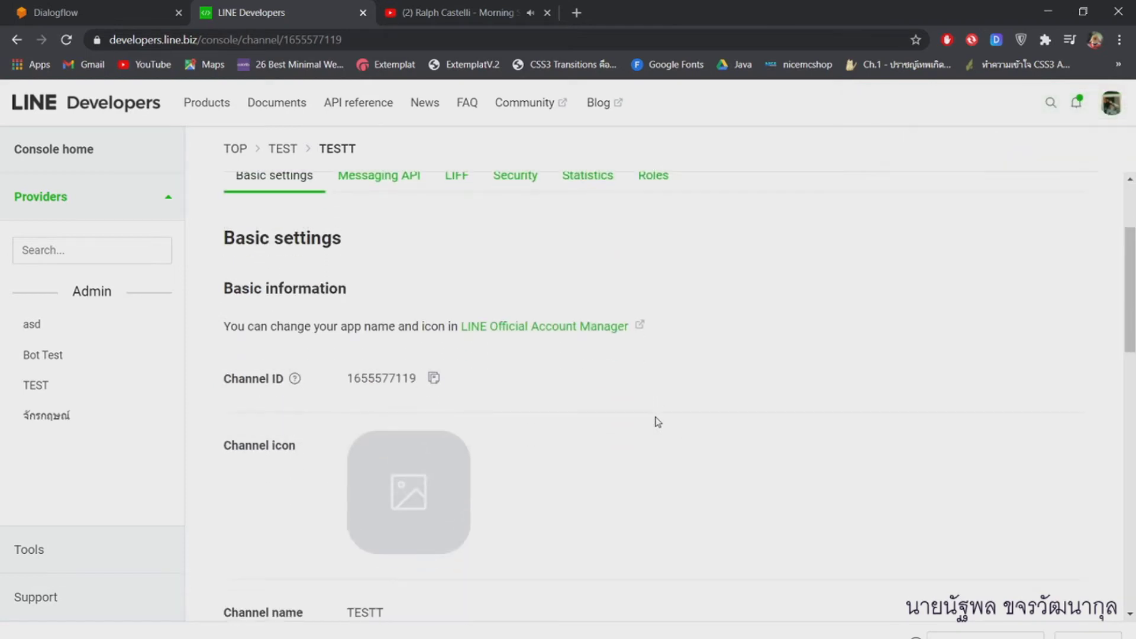
scroll(658, 422, up, 10)
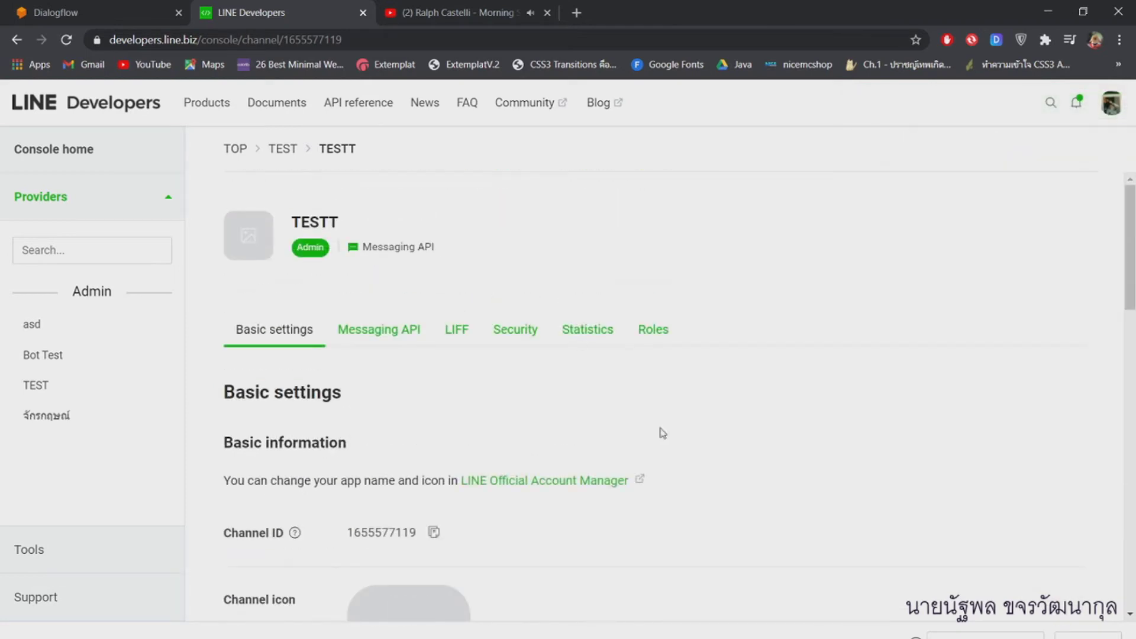
click(74, 15)
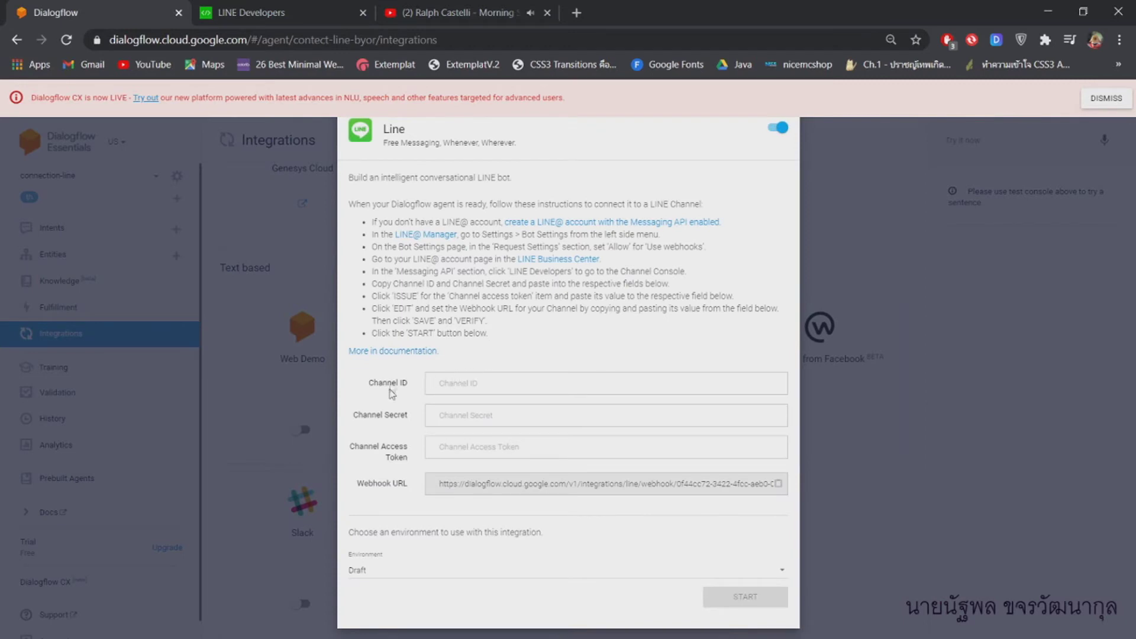
drag(409, 416, 353, 421)
drag(354, 445, 418, 463)
click(413, 471)
Step: Copy the Channel ID from the TESTT channel's basic settings into Dialogflow's Channel ID field
click(254, 12)
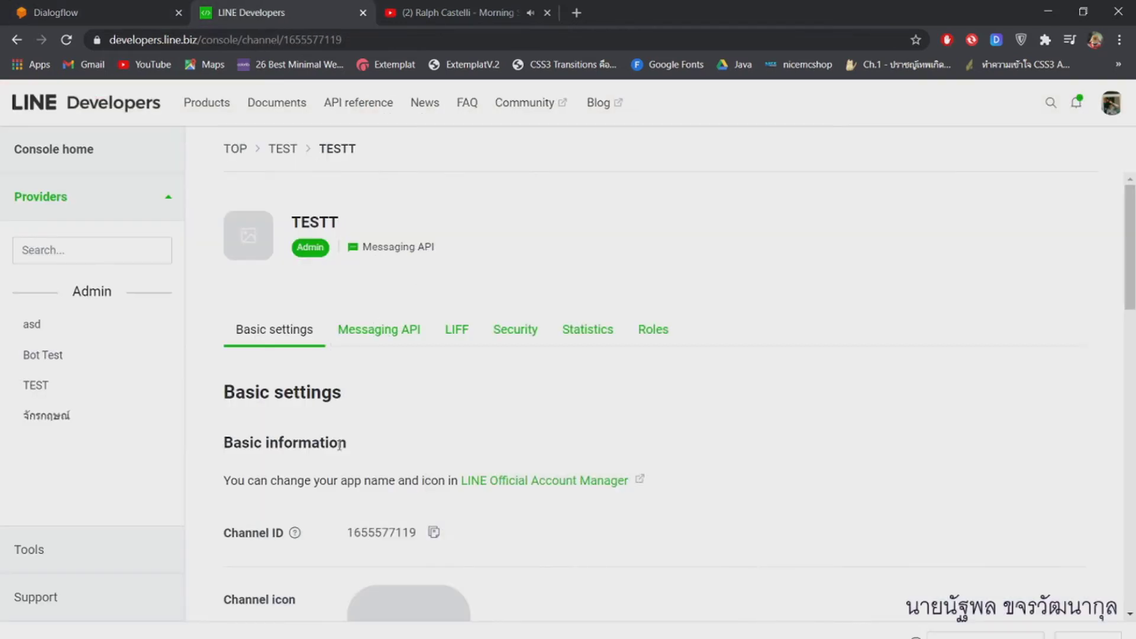
scroll(340, 449, down, 3)
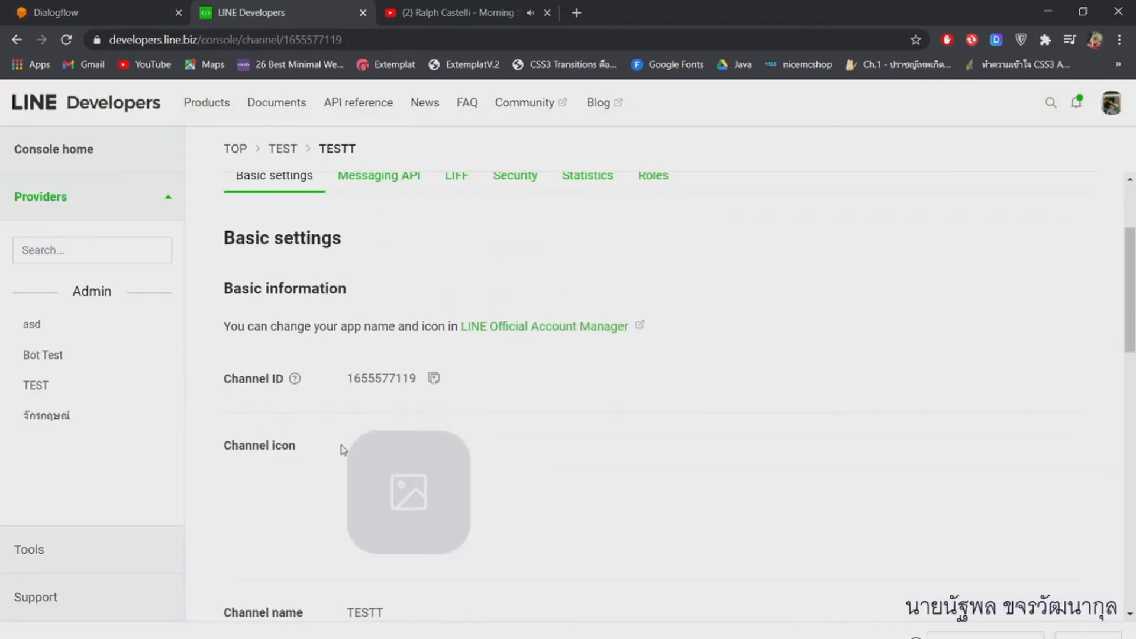
click(434, 378)
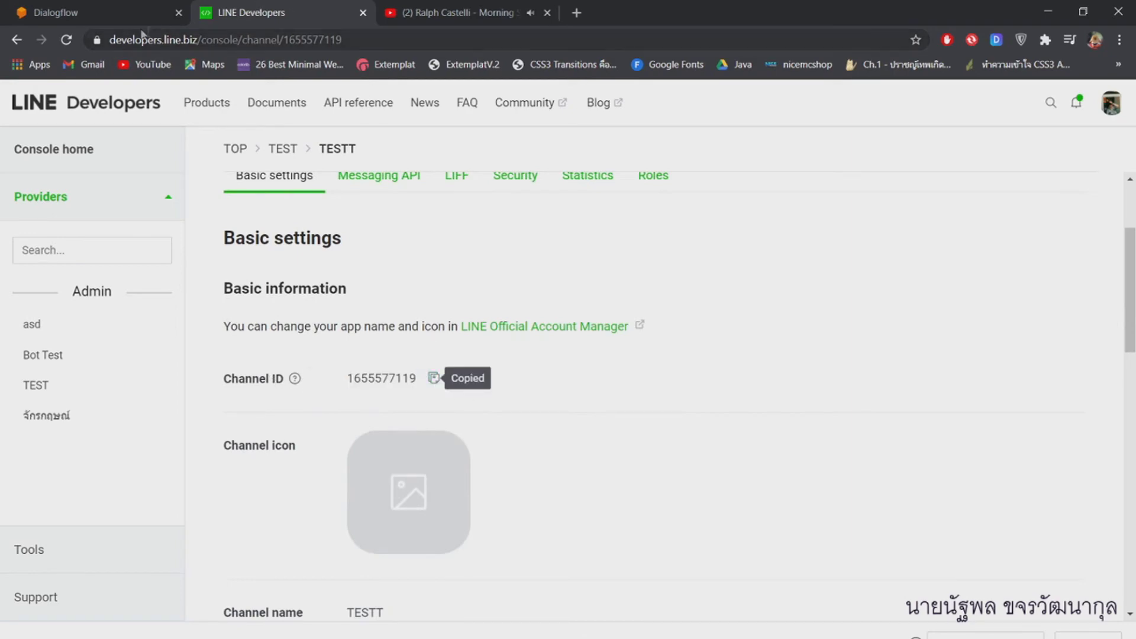
key(ctrl+shift+Tab)
click(473, 386)
key(ctrl+v)
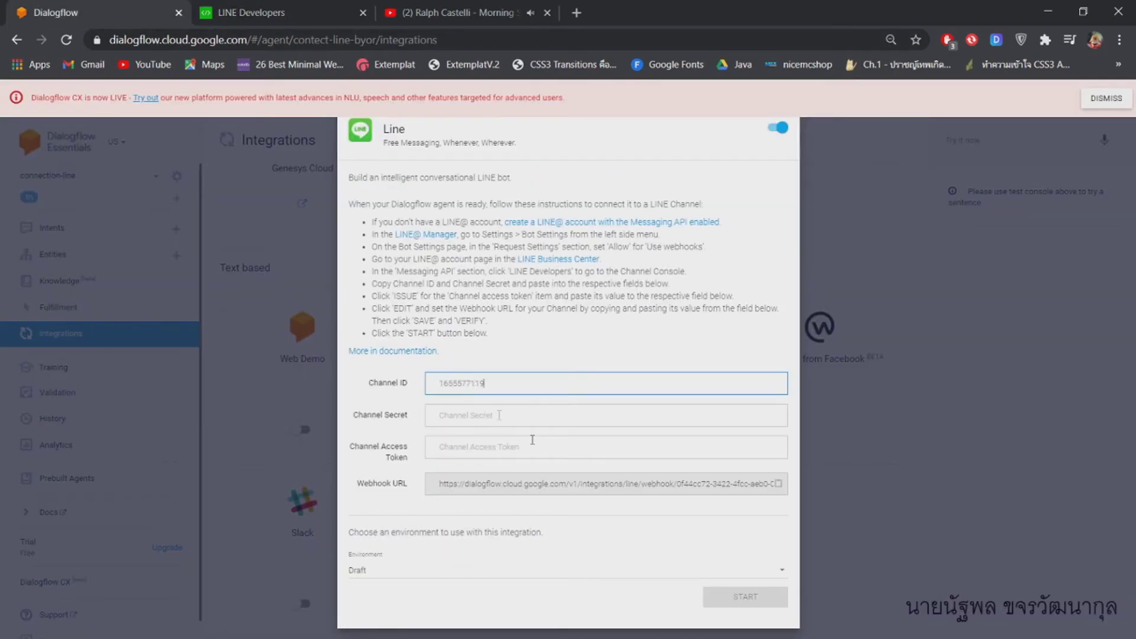
Step: Copy the channel secret from the TESTT channel's basic settings into Dialogflow's Channel Secret field
click(249, 22)
scroll(503, 284, down, 3)
scroll(420, 458, down, 2)
scroll(418, 453, down, 5)
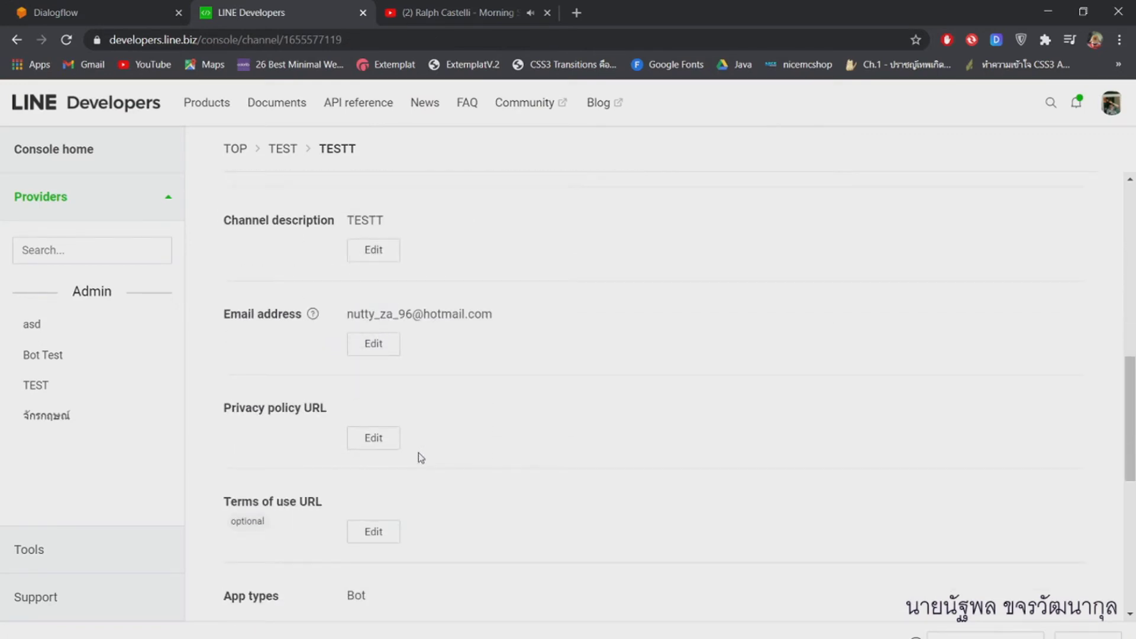
scroll(418, 453, down, 2)
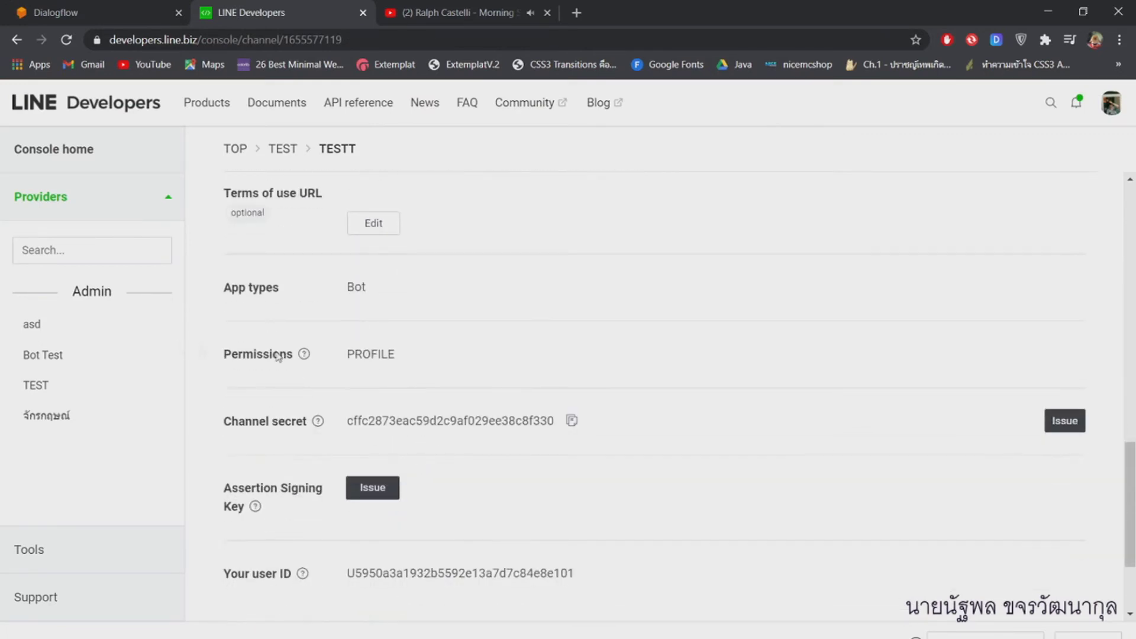
click(572, 420)
click(77, 13)
click(467, 415)
key(ctrl+v)
Step: Issue an assertion signing key for the TESTT channel and dismiss its private key without downloading it
click(251, 12)
scroll(551, 533, down, 1)
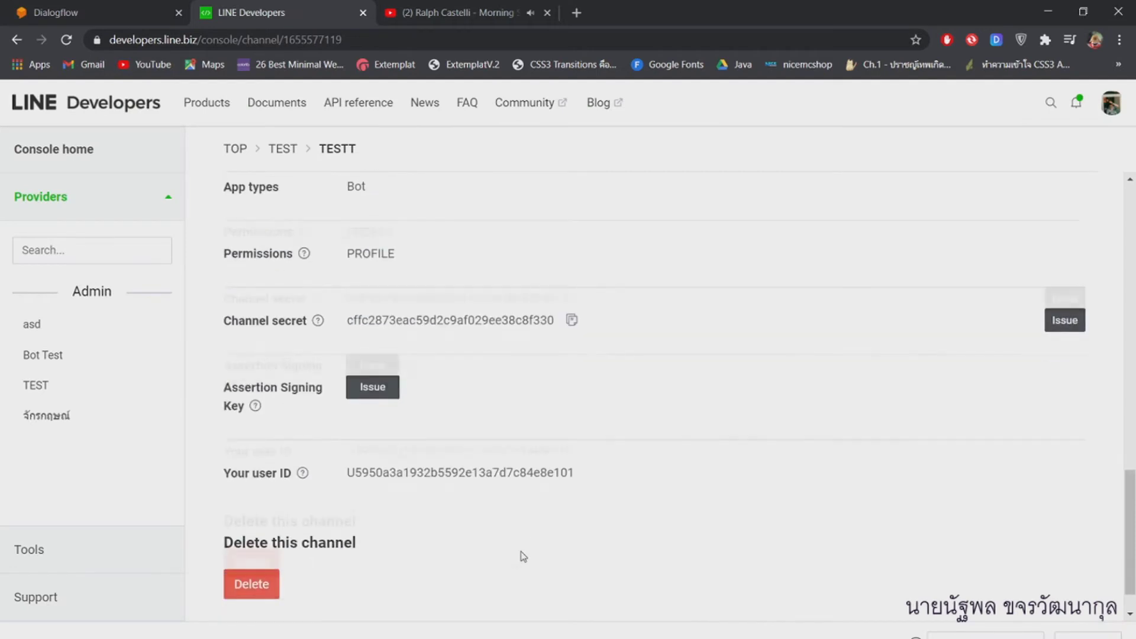
scroll(523, 556, down, 1)
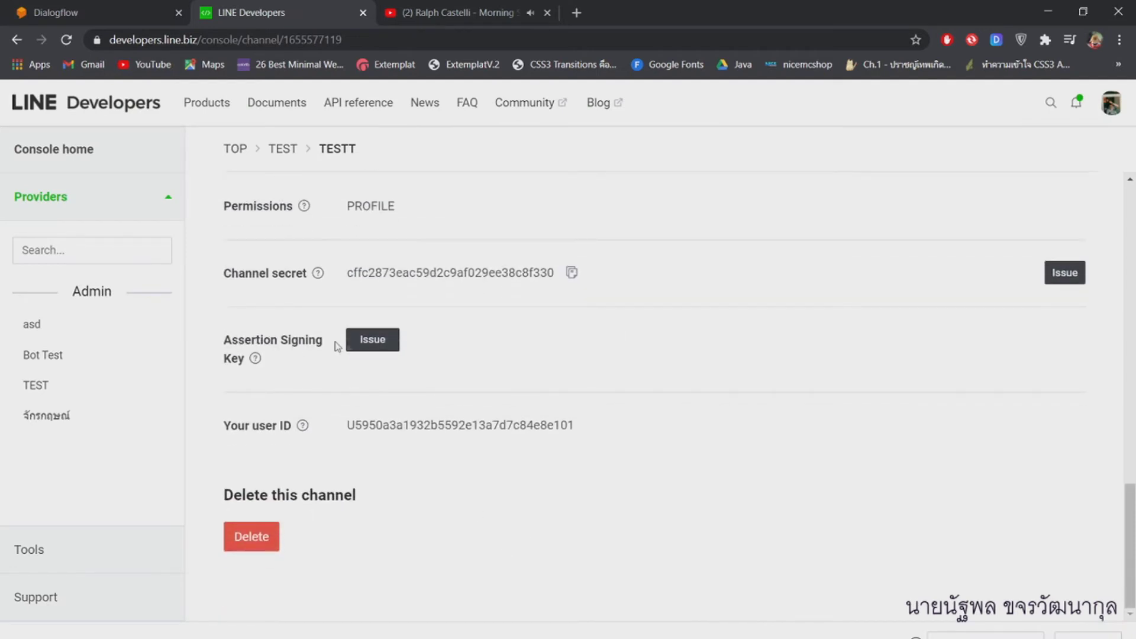
click(373, 352)
click(632, 431)
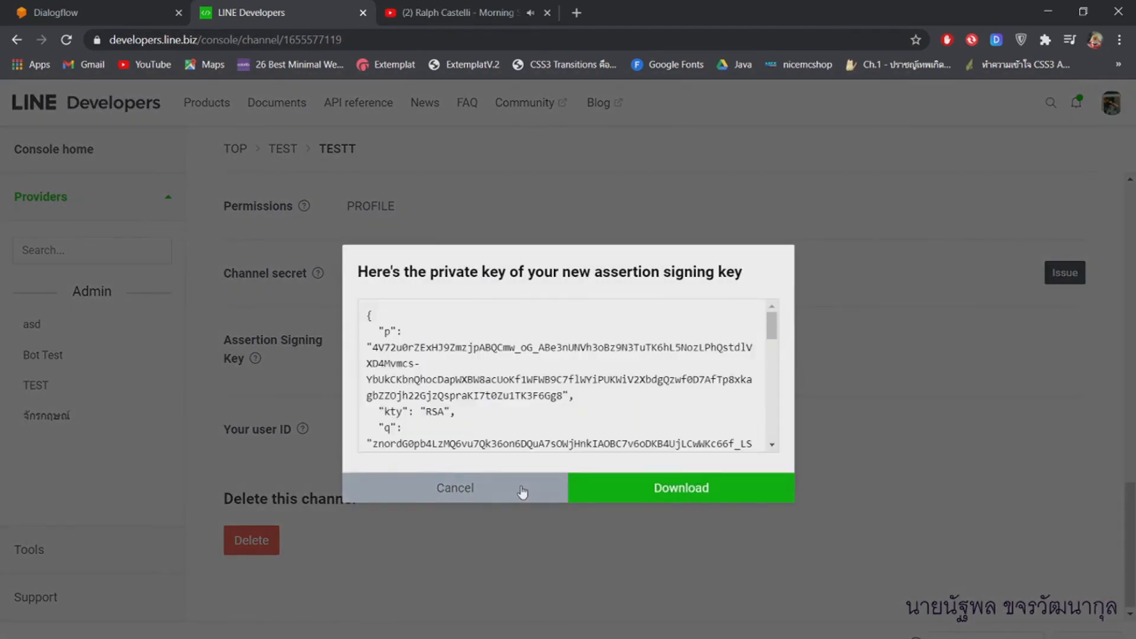
click(522, 493)
Step: Copy the assertion signing key from the TESTT channel into the Channel Access Token field of Dialogflow's LINE integration
drag(347, 343, 580, 363)
triple_click(573, 342)
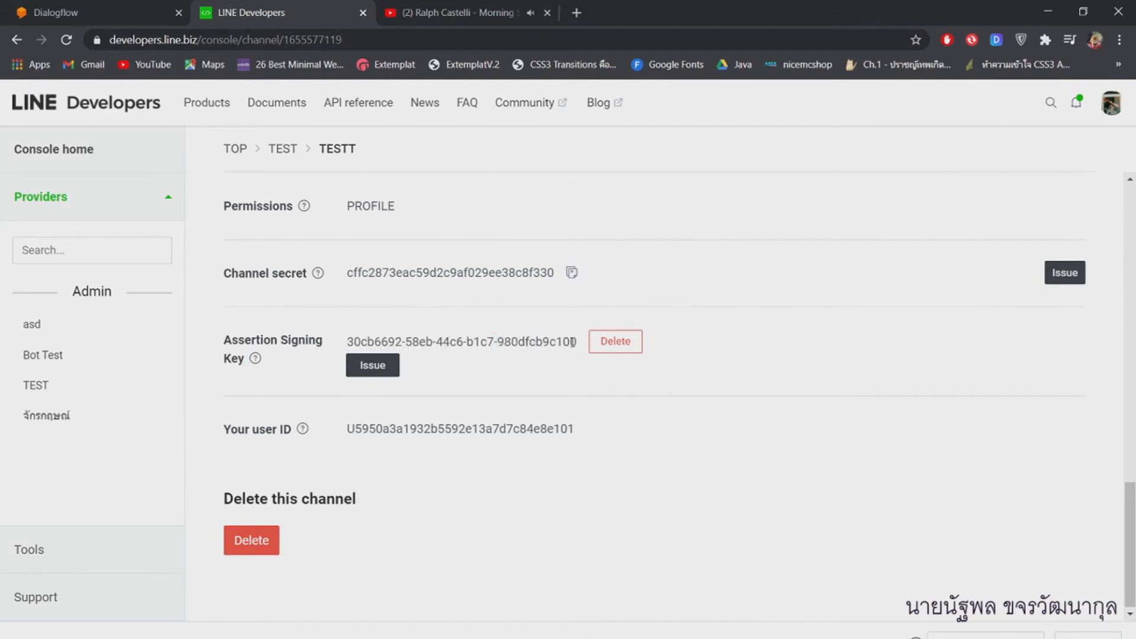
click(35, 12)
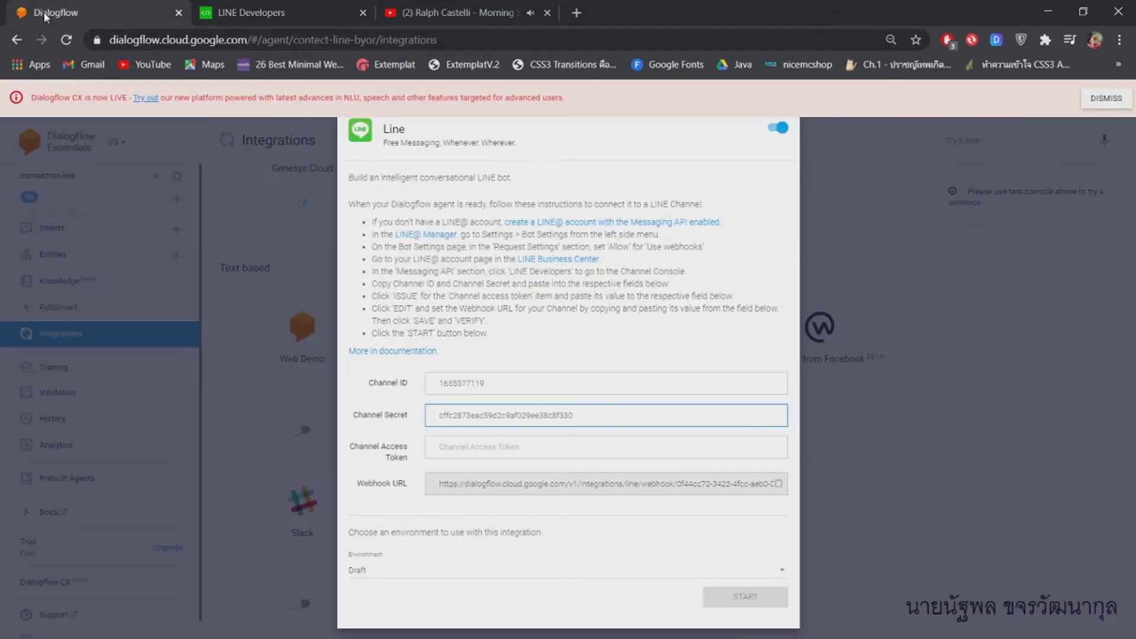
click(453, 455)
key(ctrl+v)
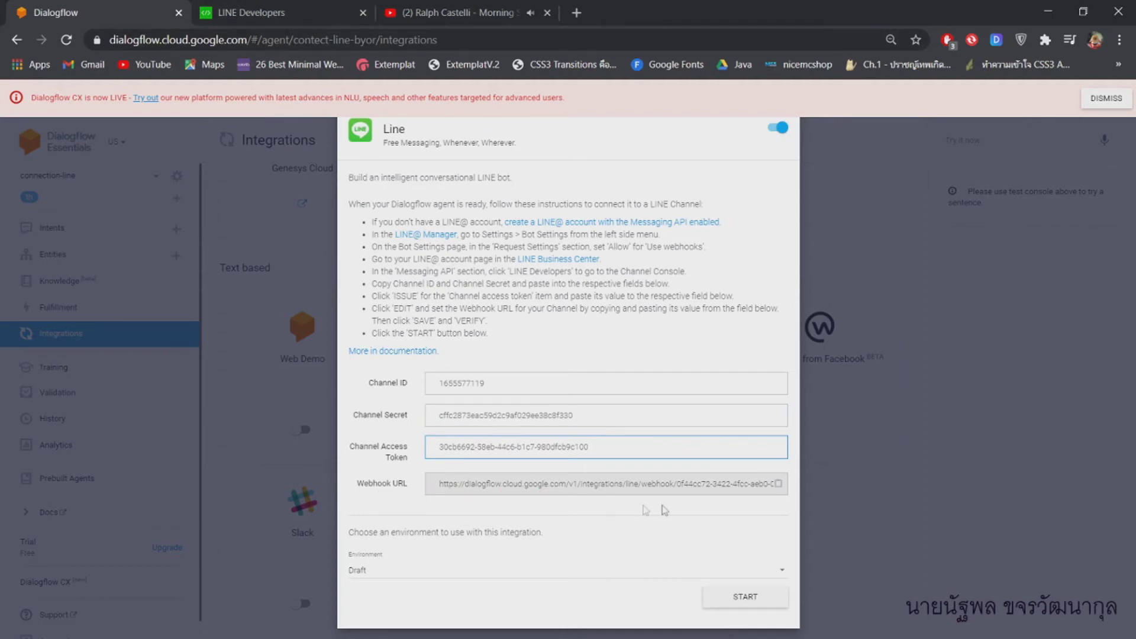
Step: Copy the webhook URL from Dialogflow's LINE integration into the TESTT channel's Messaging API webhook settings and save it
click(779, 483)
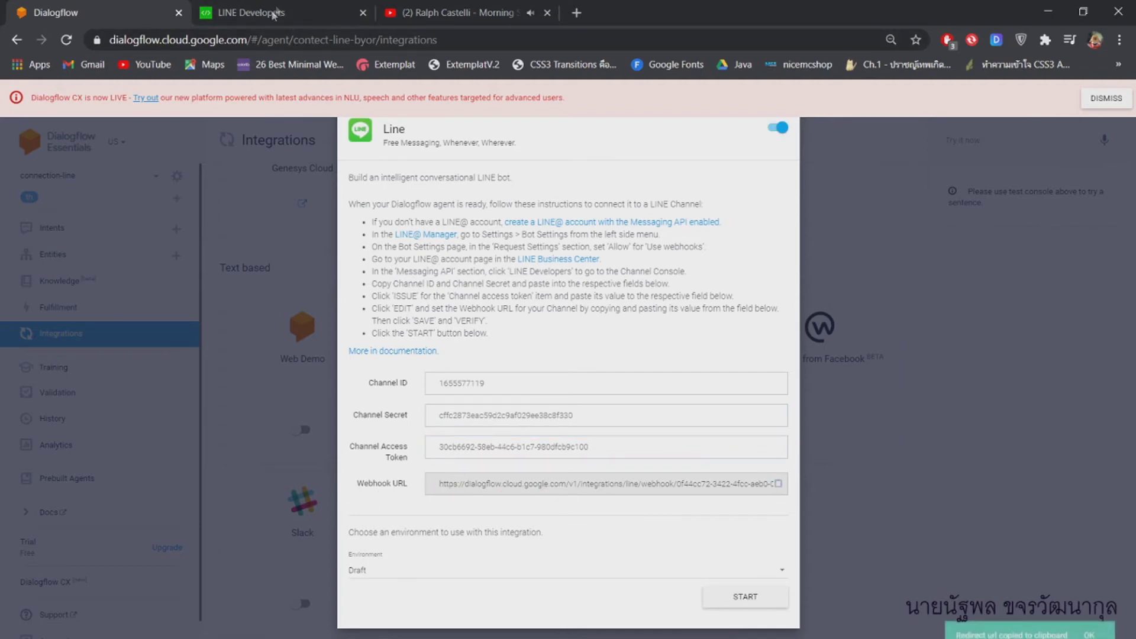
click(251, 12)
scroll(414, 397, up, 10)
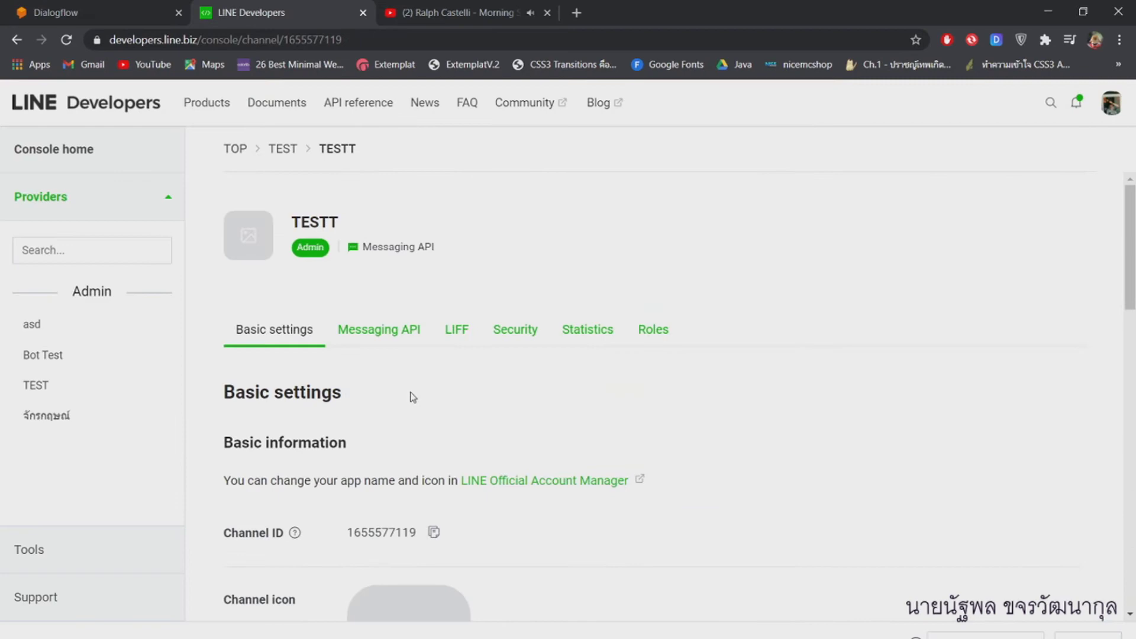
click(396, 345)
scroll(444, 465, down, 3)
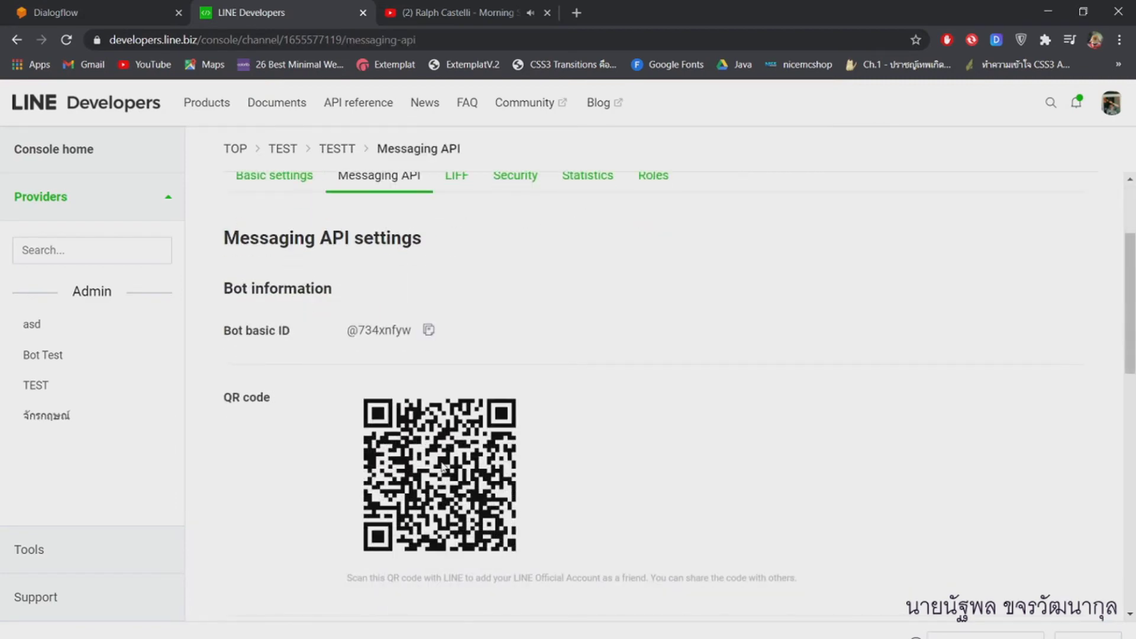
scroll(443, 470, down, 8)
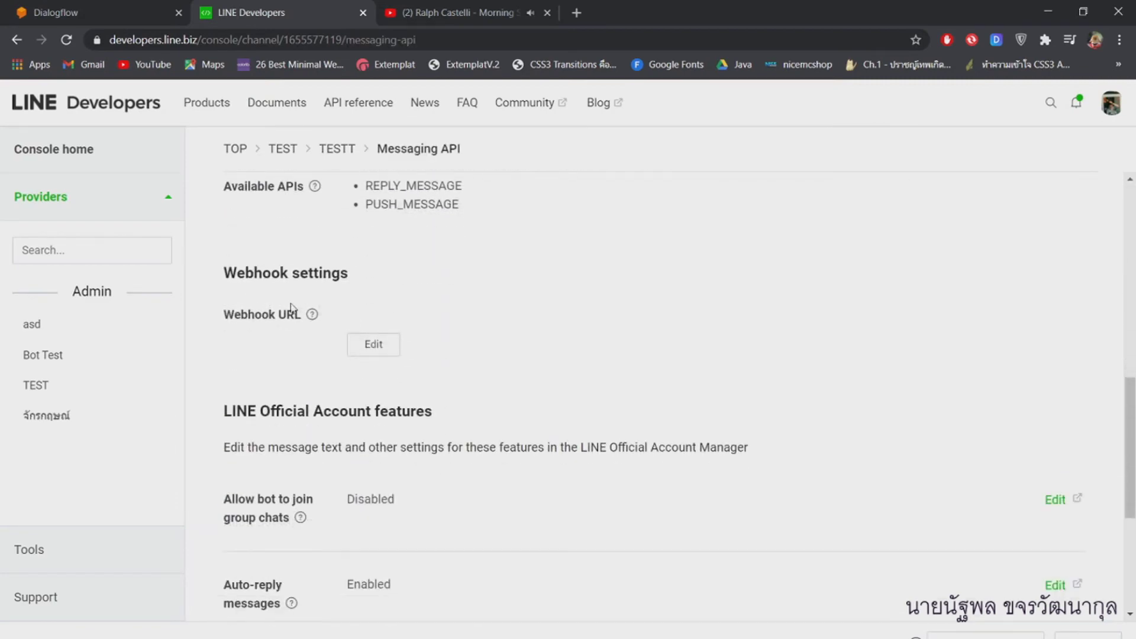
drag(249, 315, 322, 329)
click(372, 344)
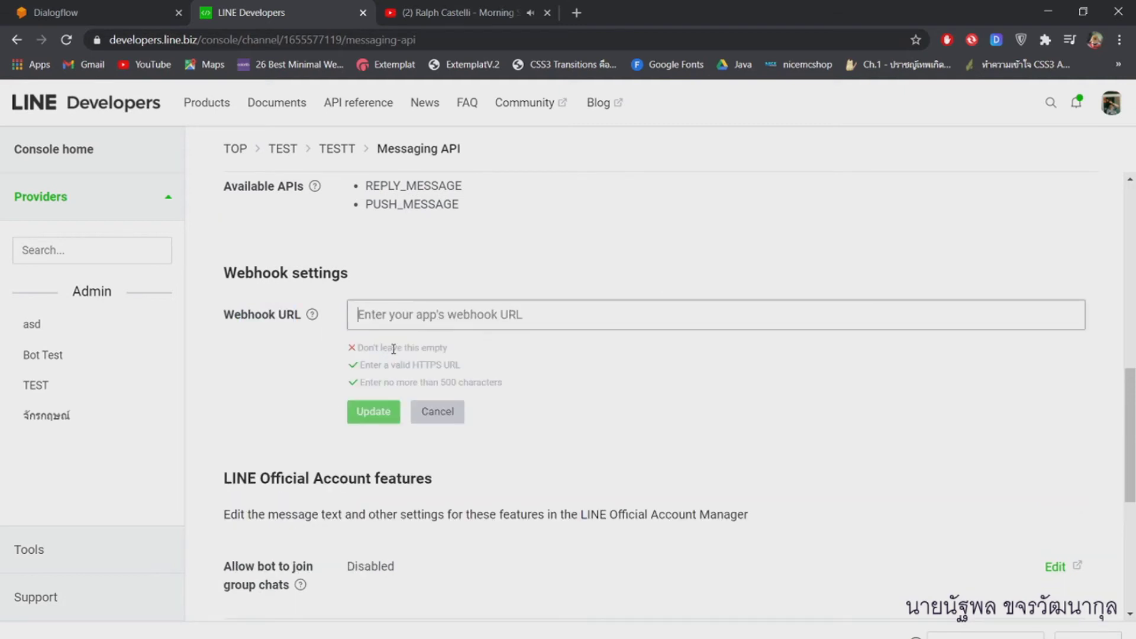
key(ctrl+v)
click(373, 411)
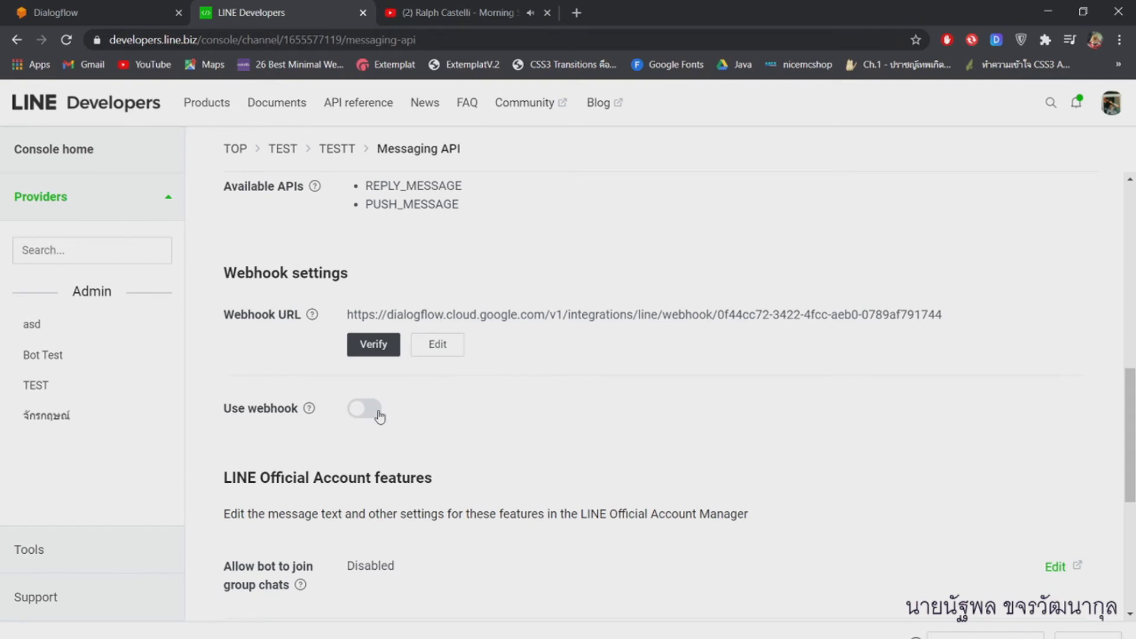
Step: Verify the webhook URL and turn on Use webhook for the TESTT channel
click(383, 355)
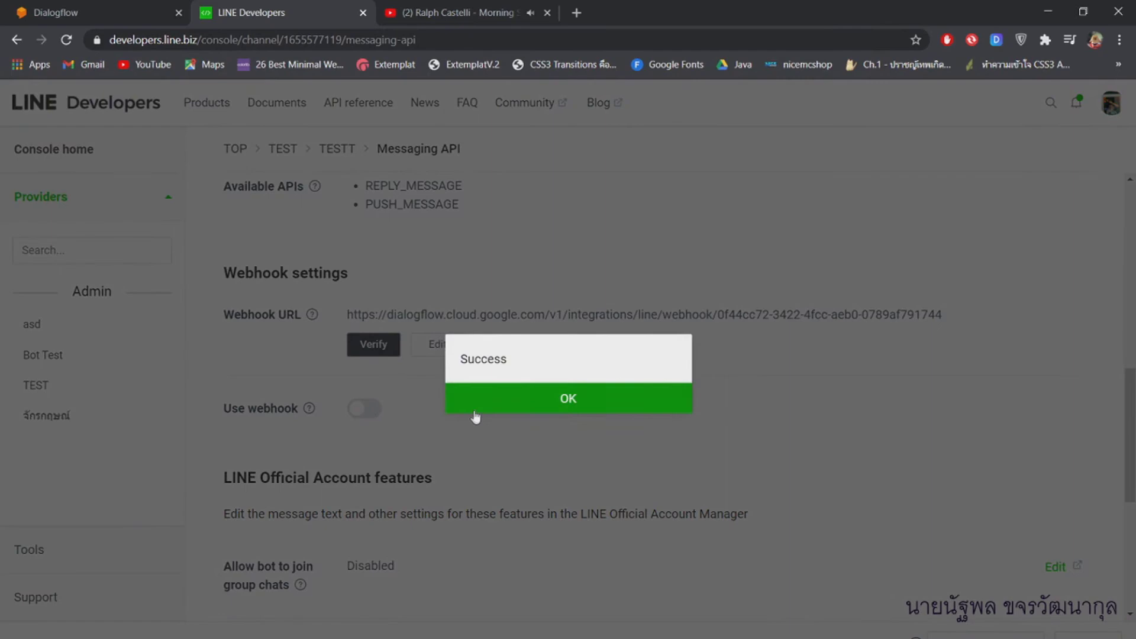
click(379, 413)
click(377, 411)
Step: Issue a long-lived channel access token in the TESTT channel's Messaging API settings and copy it
scroll(450, 514, up, 10)
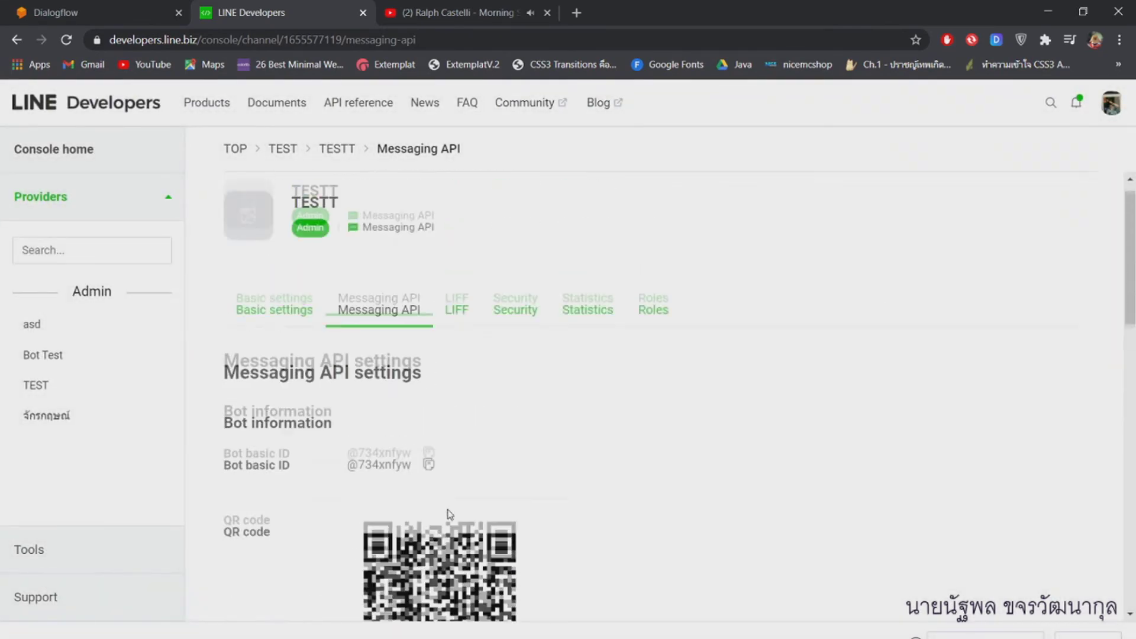
scroll(450, 514, down, 10)
scroll(450, 514, down, 1)
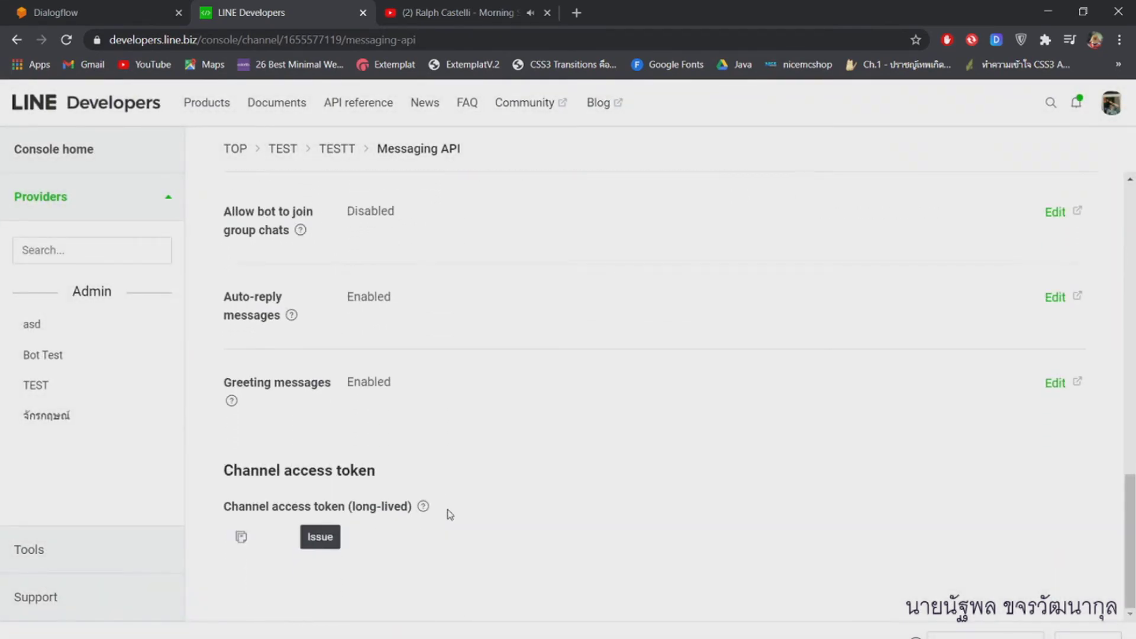
click(325, 536)
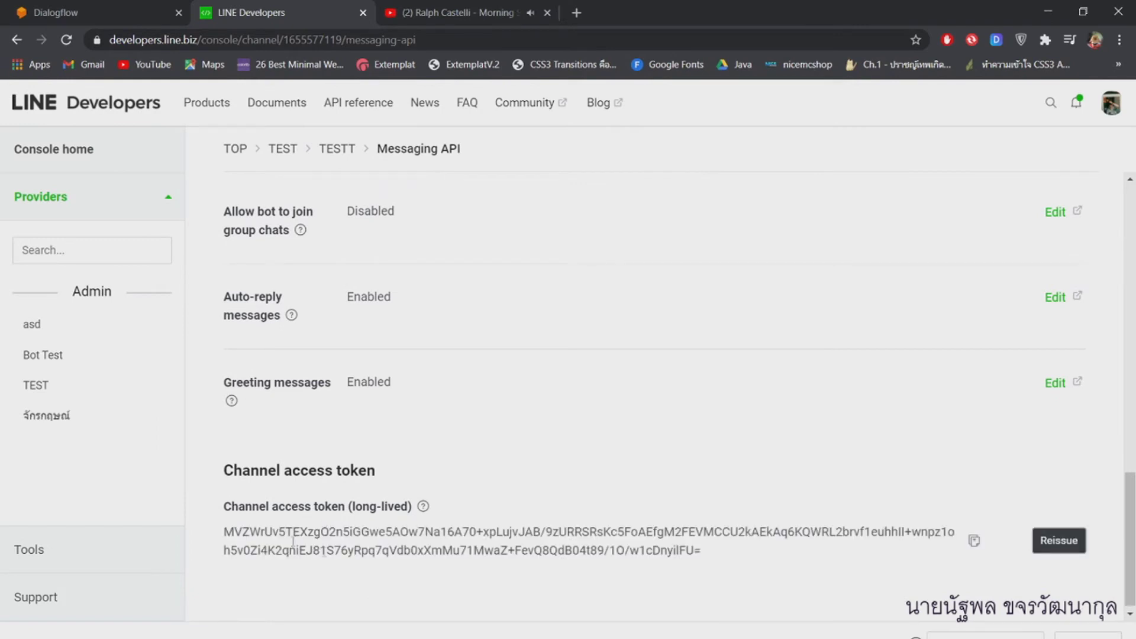
click(974, 542)
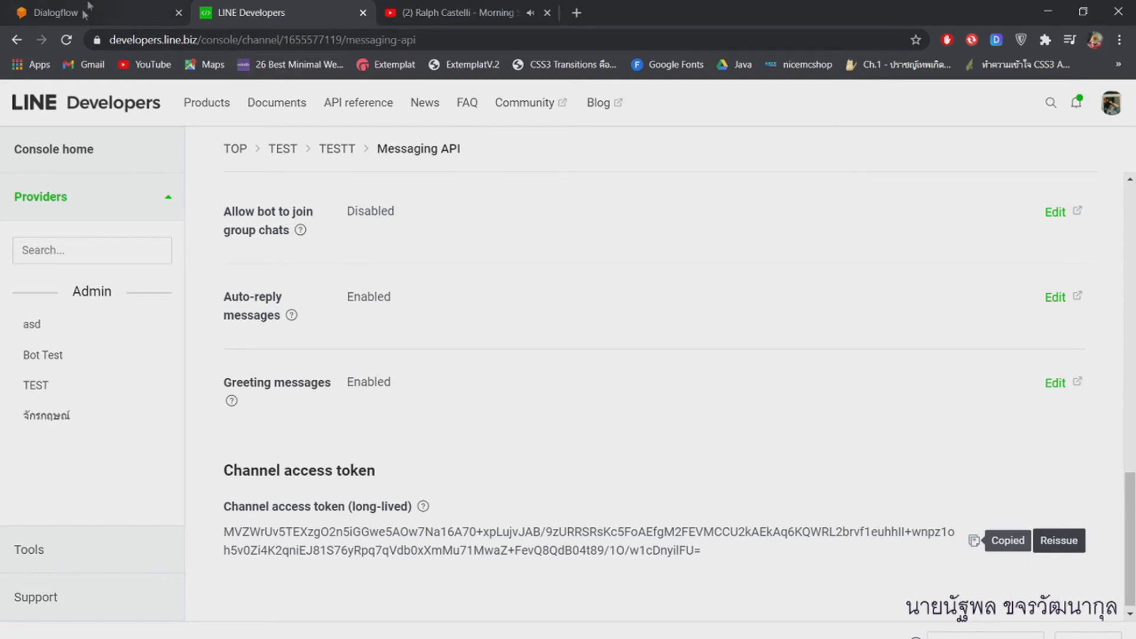
Step: Replace the Channel Access Token in Dialogflow's LINE integration with the copied token and start the integration
click(88, 12)
click(570, 450)
key(ctrl+a)
key(ctrl+v)
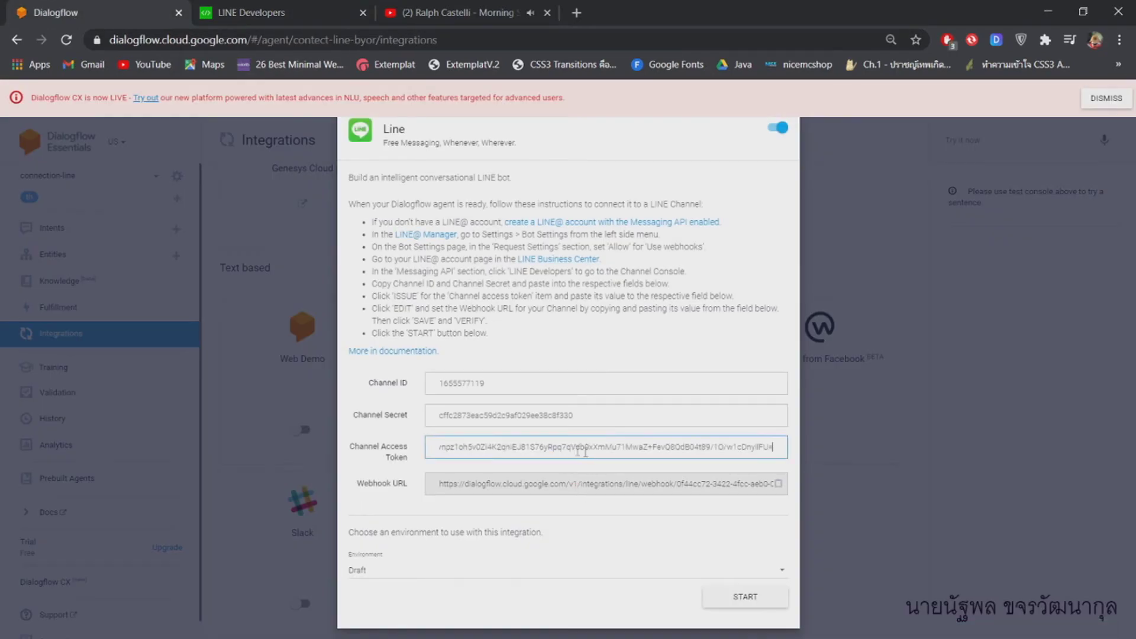
click(749, 598)
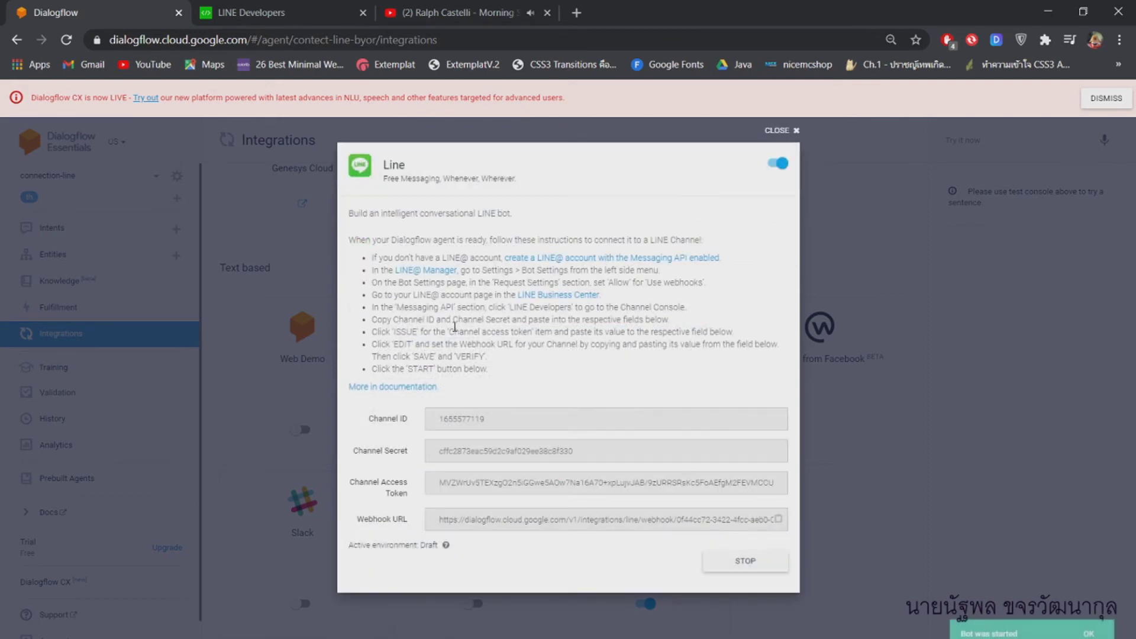
Step: Look through the TESTT channel's Messaging API, Basic settings, Roles, Statistics, LIFF and Security pages in LINE Developers
click(255, 12)
scroll(349, 277, up, 10)
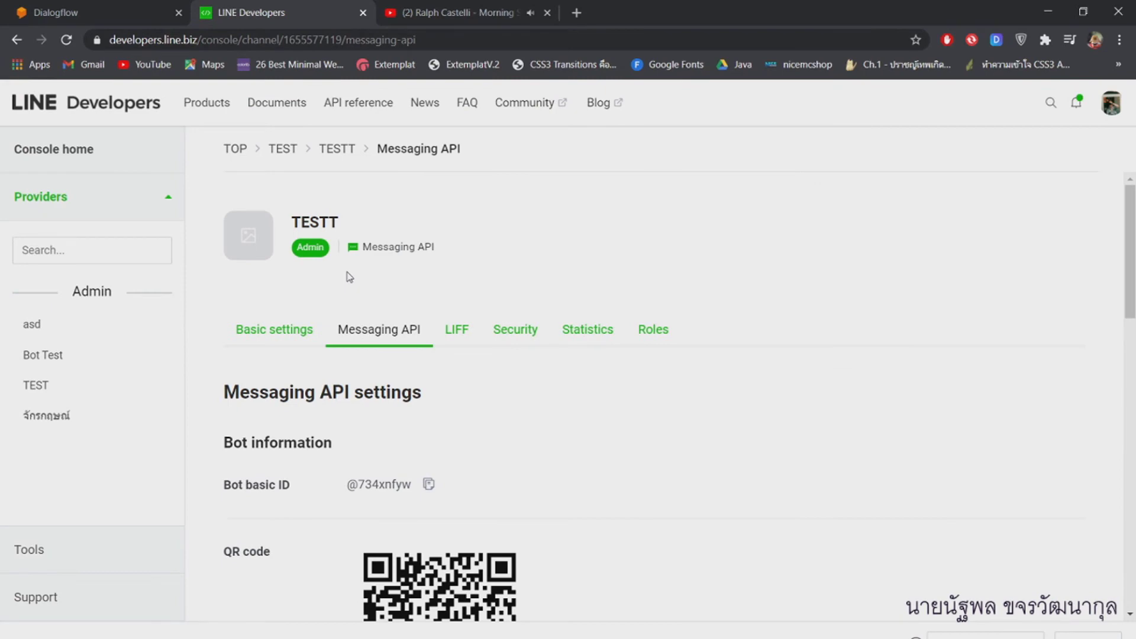
scroll(472, 523, down, 10)
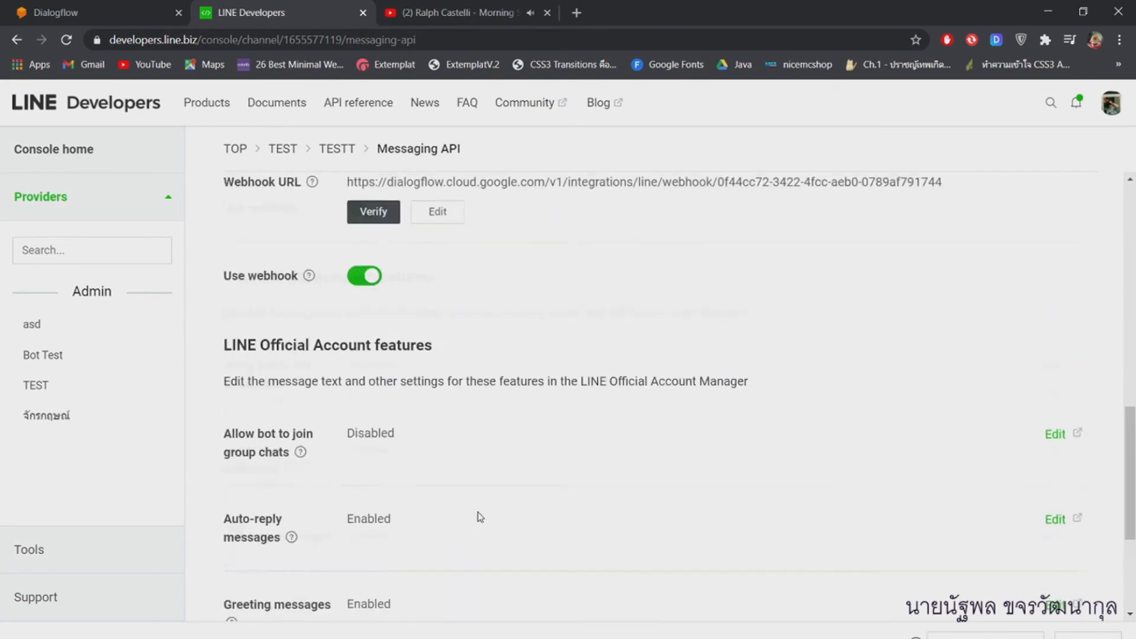
scroll(466, 510, up, 10)
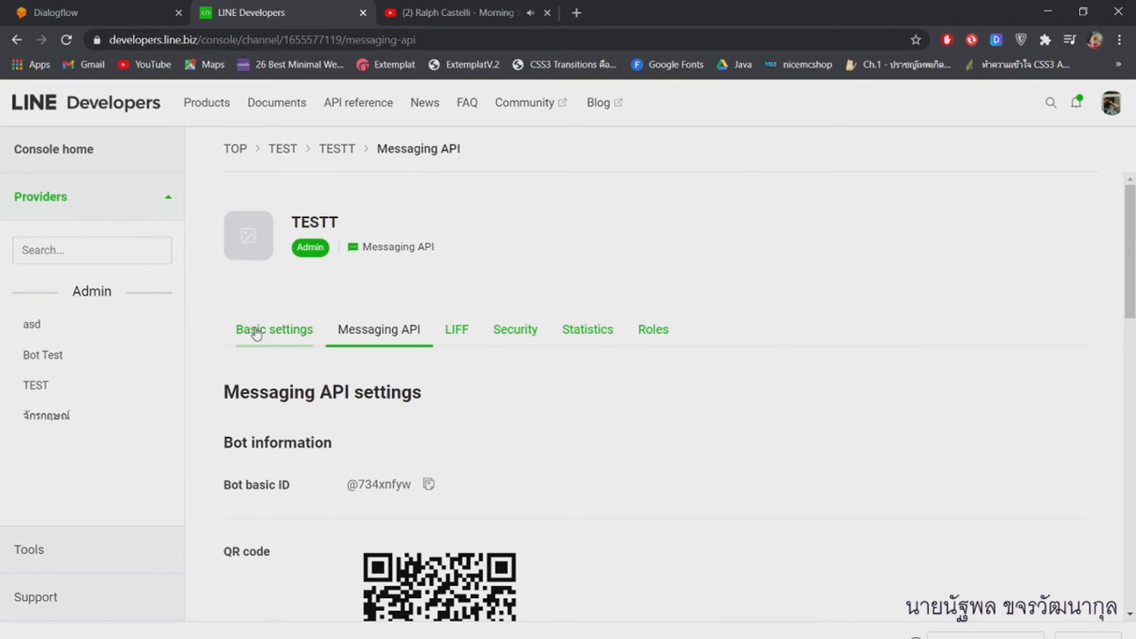
click(256, 330)
scroll(466, 454, down, 15)
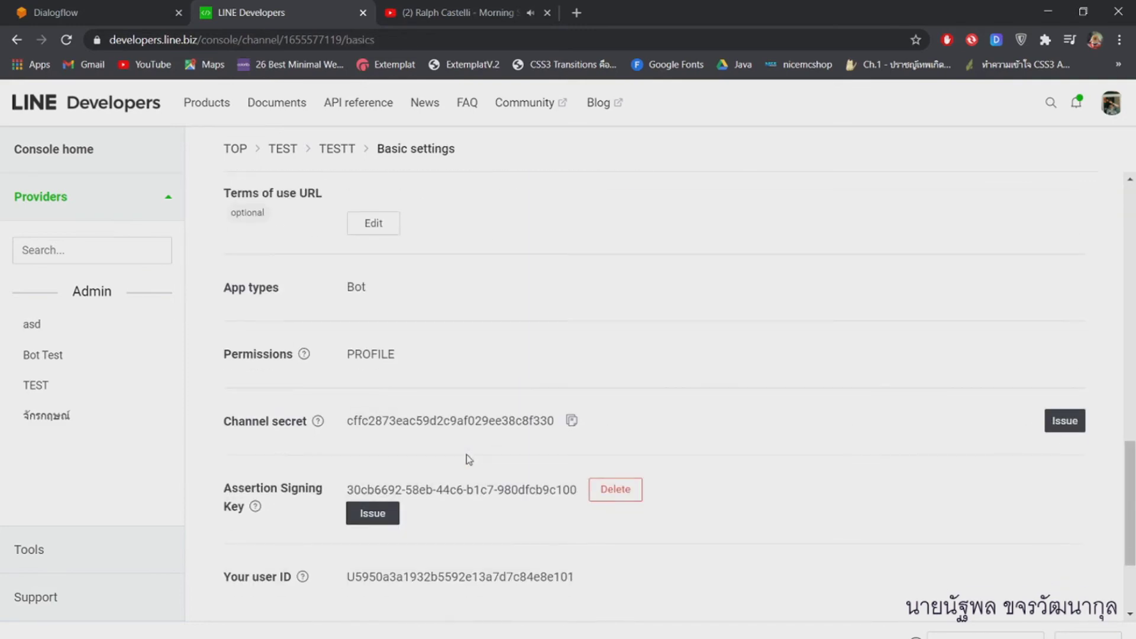
scroll(466, 454, up, 3)
scroll(466, 454, down, 5)
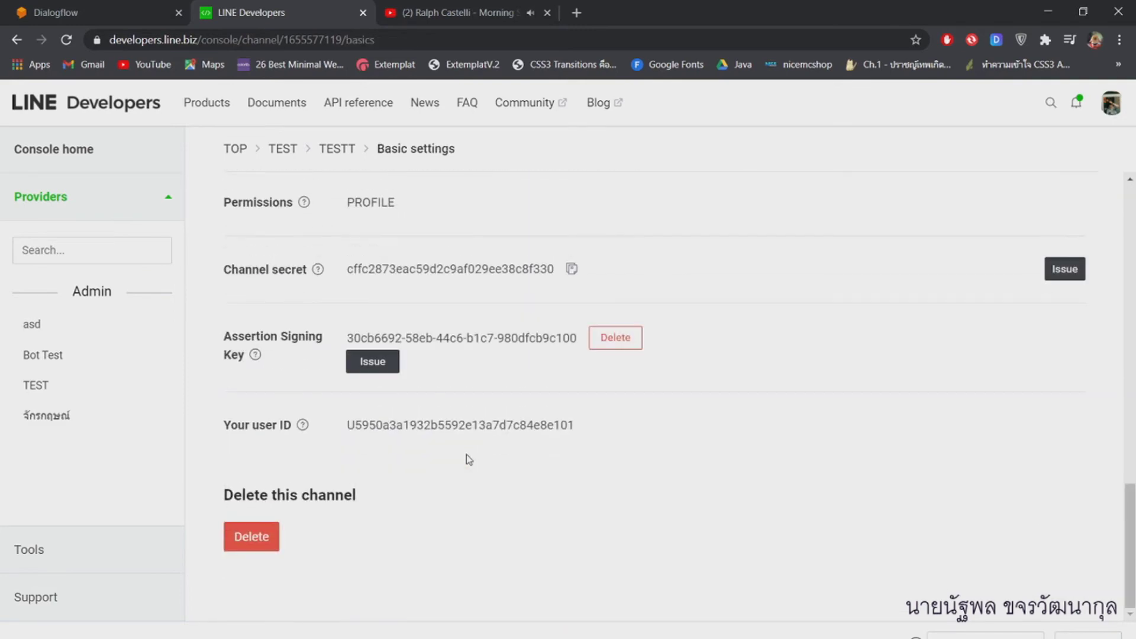
scroll(466, 455, up, 15)
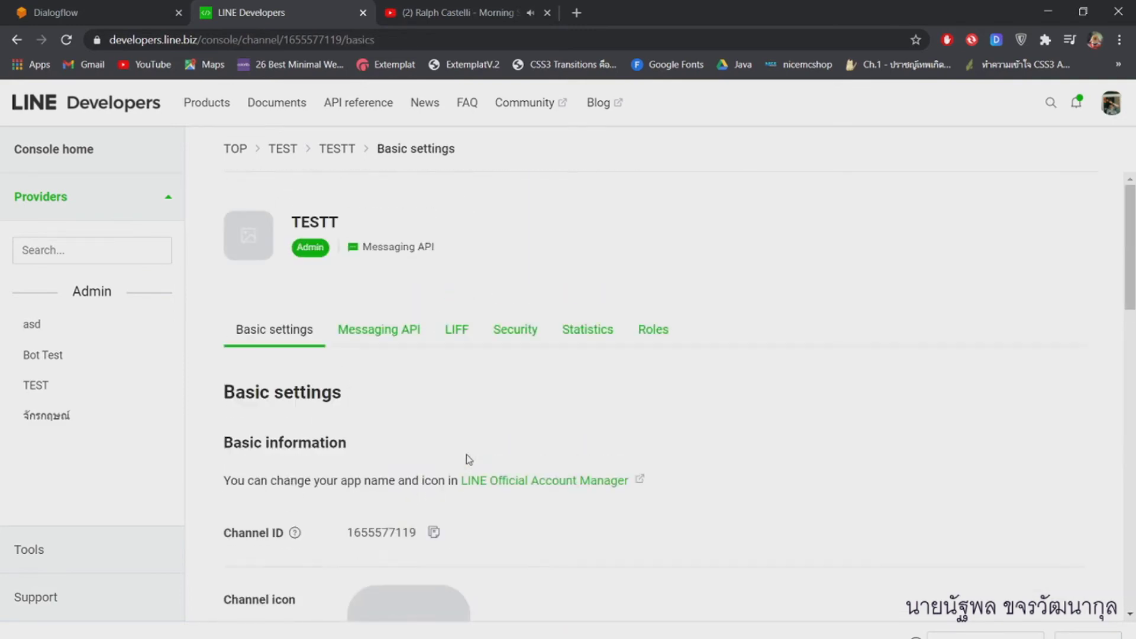
click(645, 332)
click(579, 331)
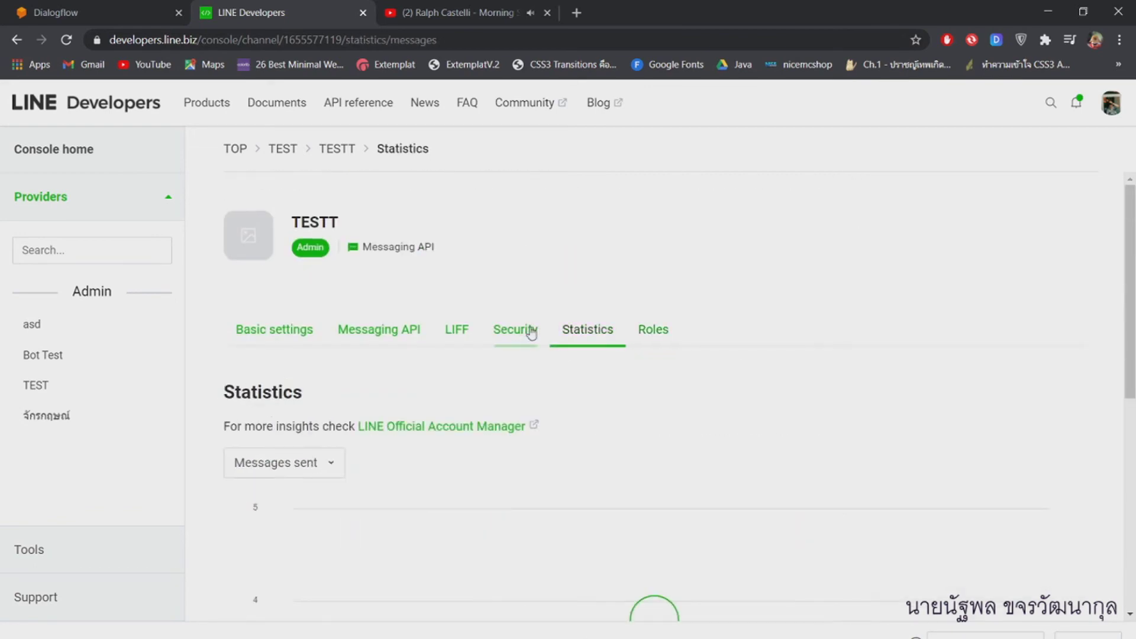
click(464, 333)
click(503, 330)
Step: Turn off auto-reply messages in the TESTT account's response settings, reached from the Messaging API settings, and return to Dialogflow
click(409, 329)
scroll(450, 438, down, 10)
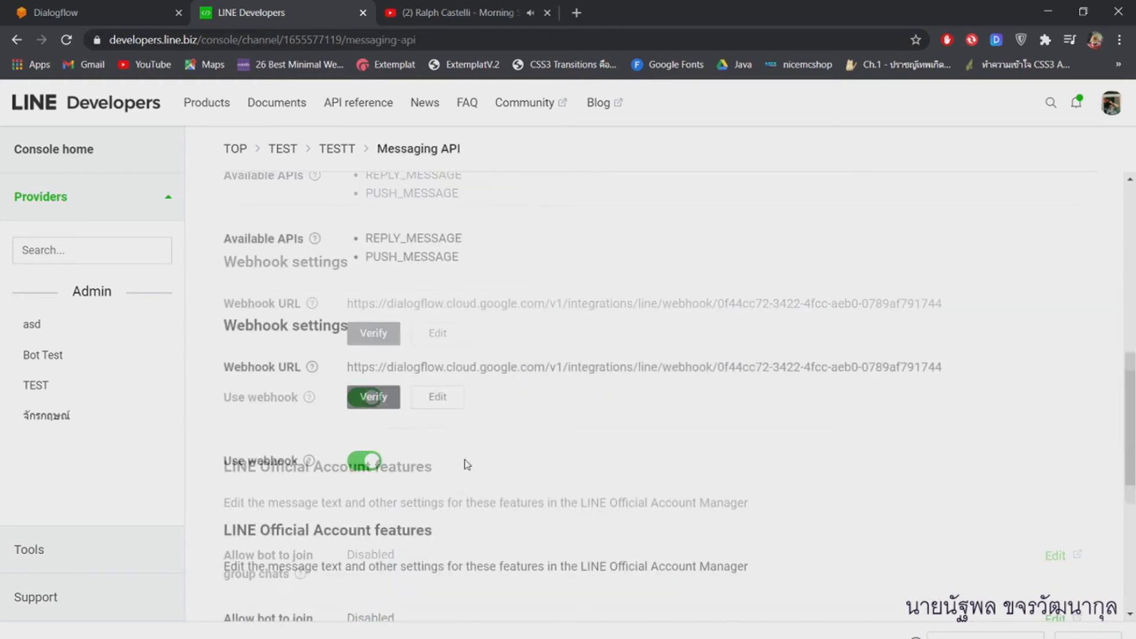
scroll(465, 460, down, 6)
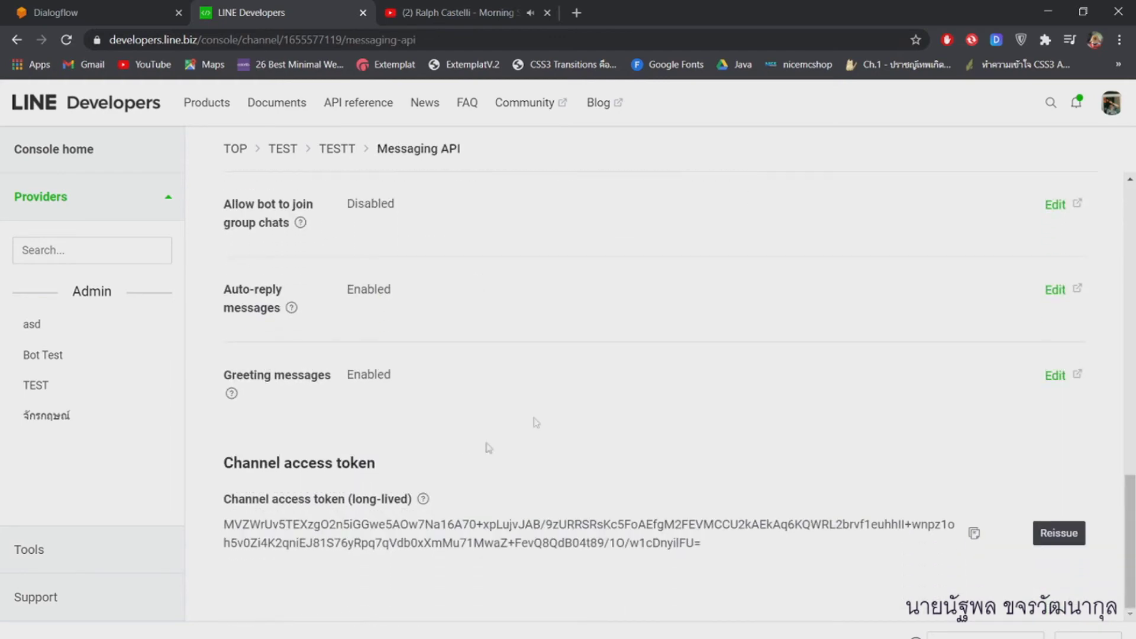
drag(230, 284, 279, 309)
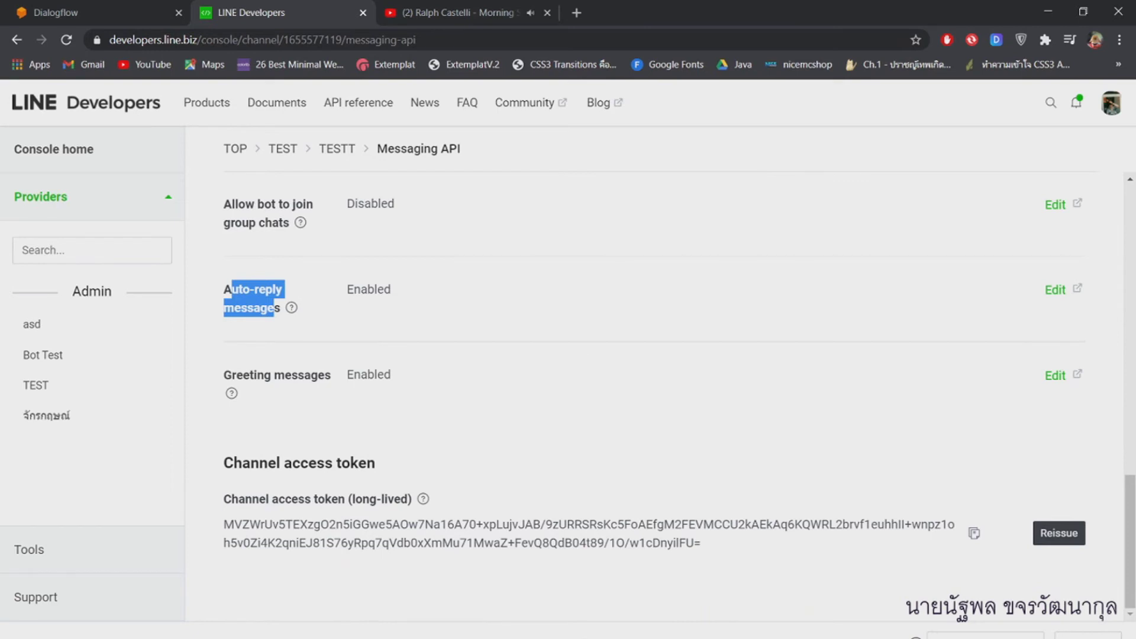
click(1070, 295)
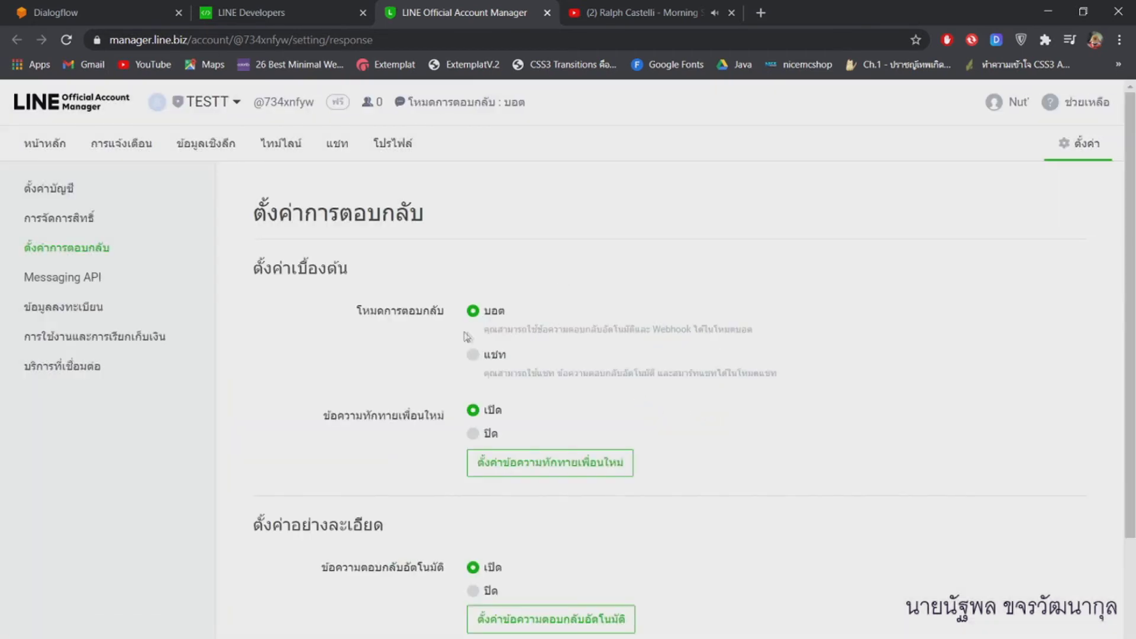
drag(368, 420, 349, 418)
scroll(428, 479, down, 3)
click(572, 414)
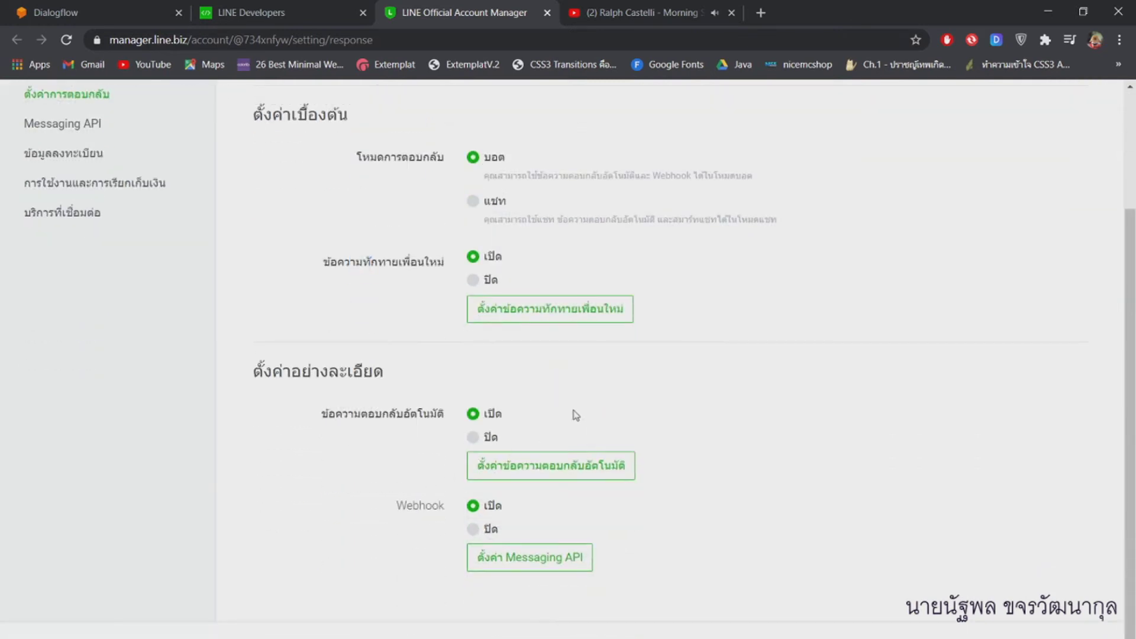
click(473, 438)
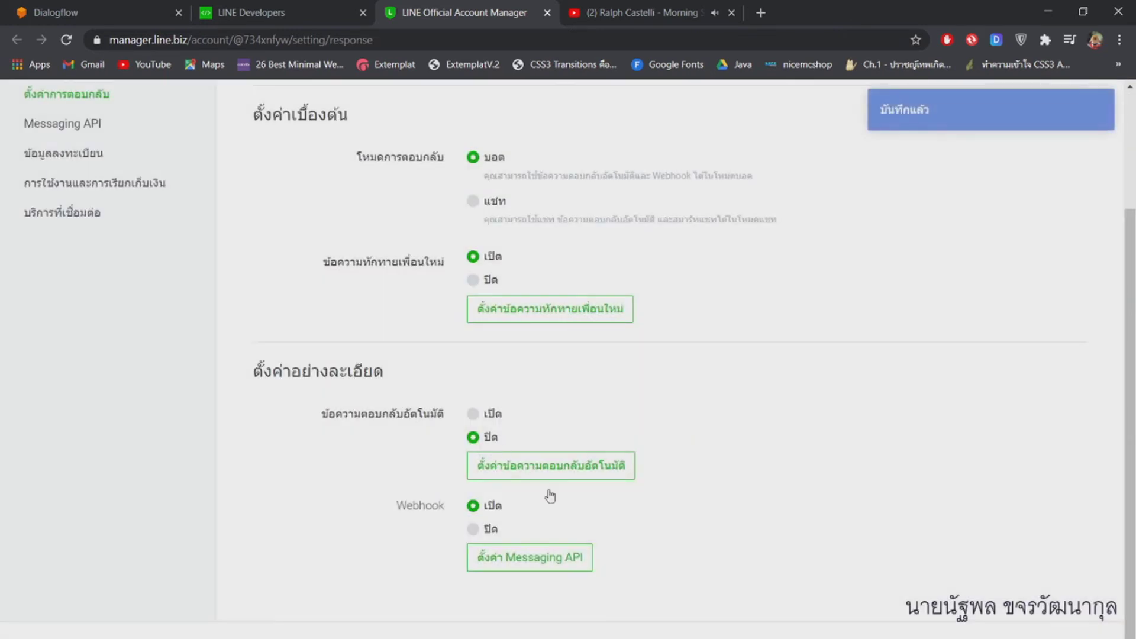
scroll(659, 528, up, 3)
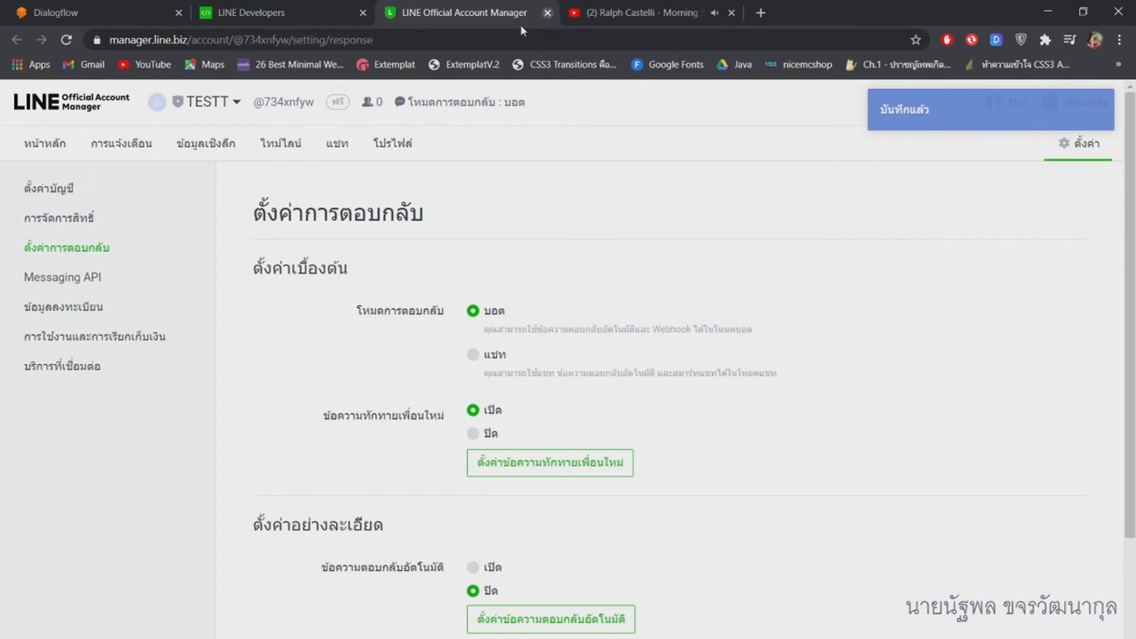
click(127, 16)
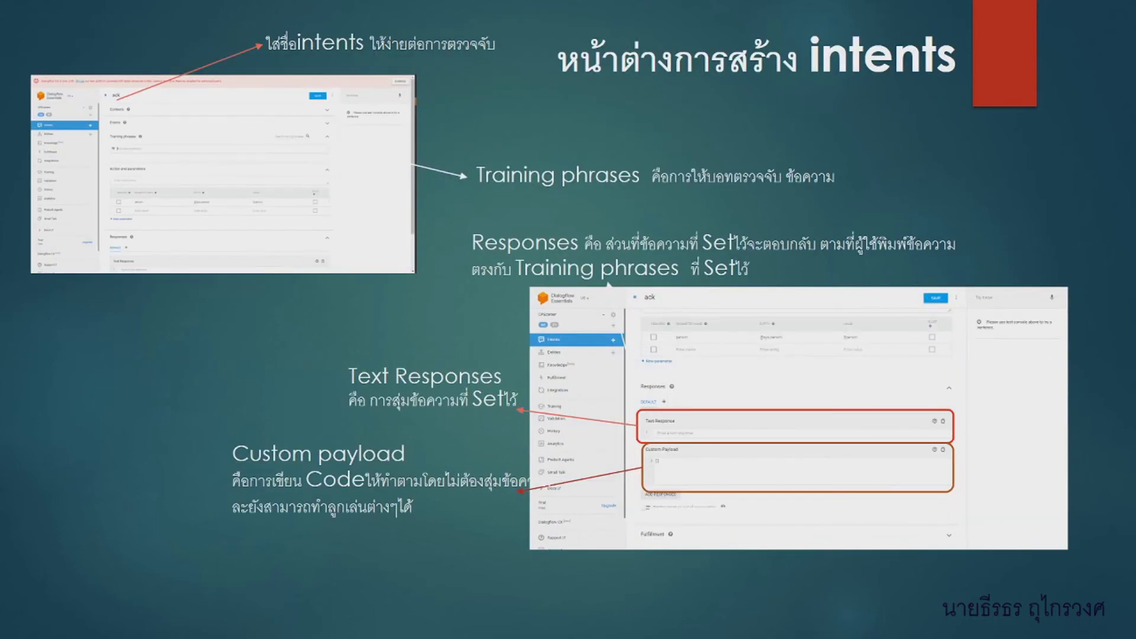
key(Right)
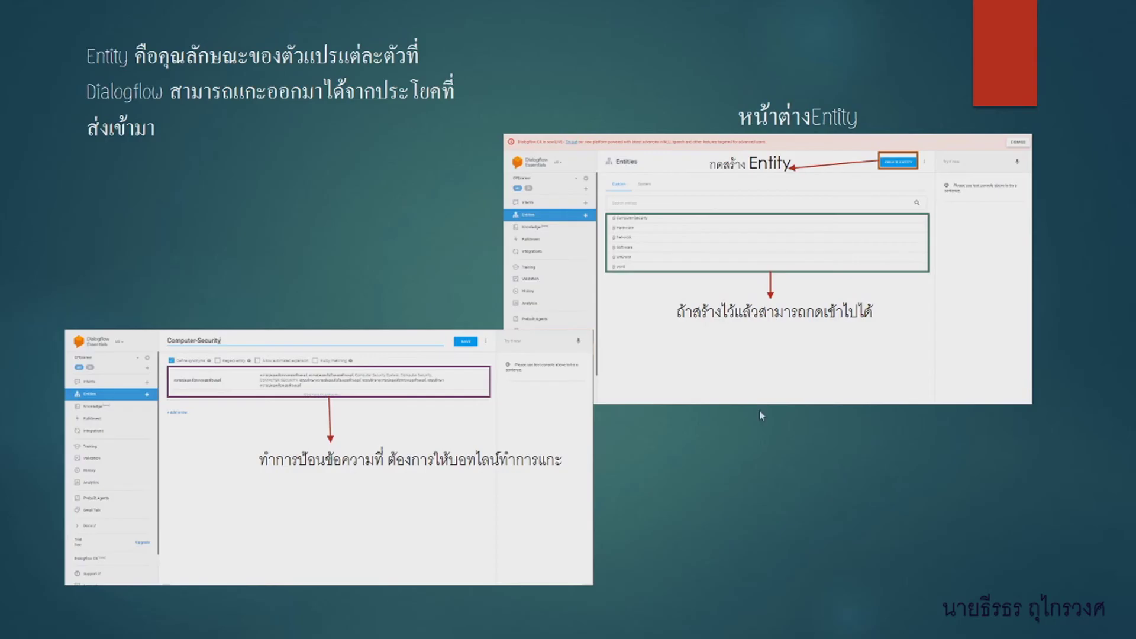
key(Escape)
Step: Switch to the CPEcareer agent in Dialogflow and search its intents for "Ark"
mouse_move(333, 627)
click(385, 556)
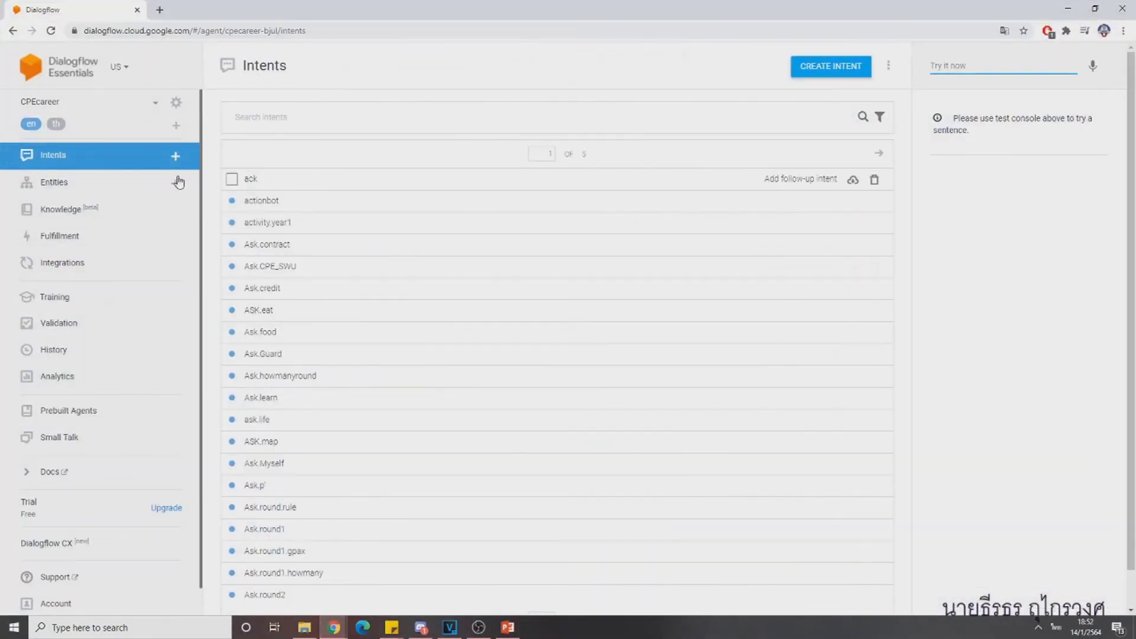
click(317, 116)
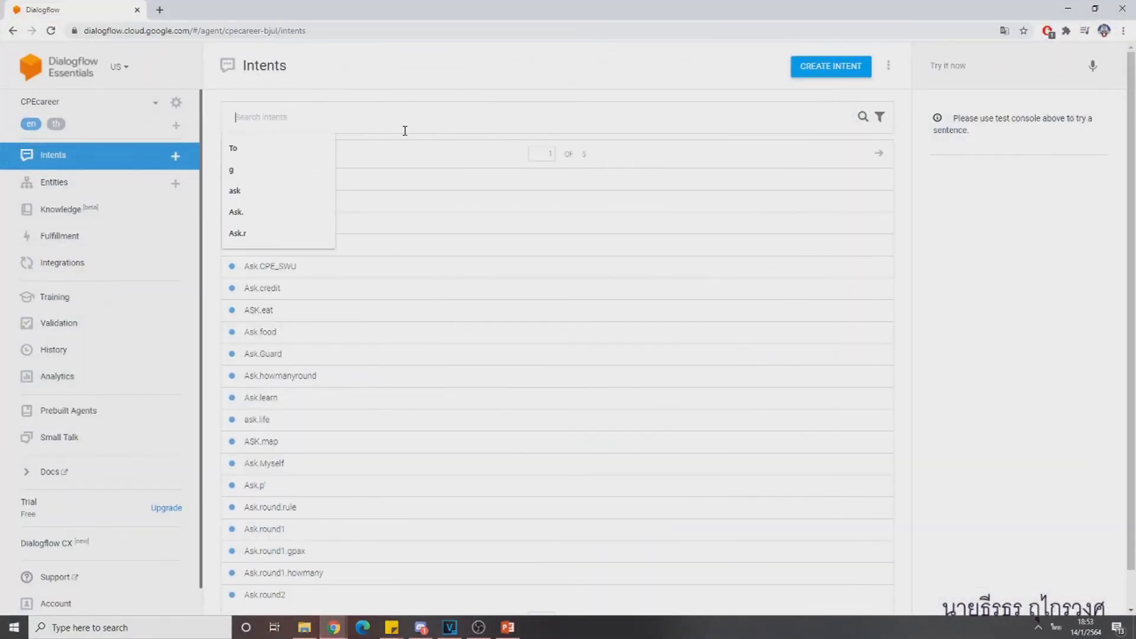
key(grave)
text(Ark)
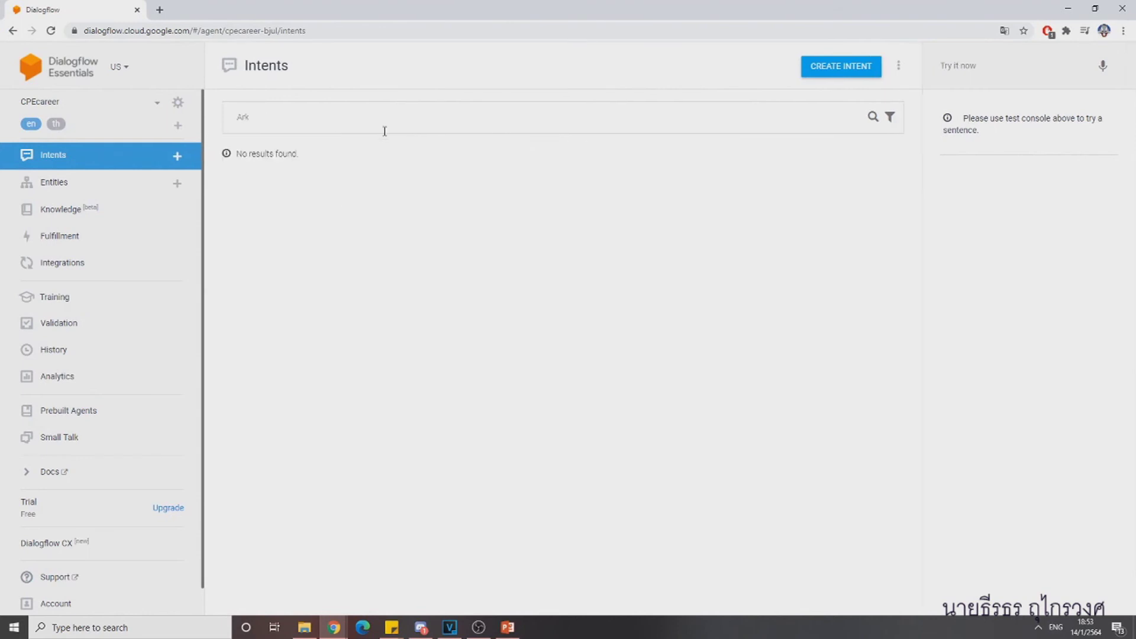
Step: Search the agent's intents for "Ask" and open the Ask.round1.gpax intent
text(+)
key(BackSpace)
key(BackSpace)
key(BackSpace)
text(sk)
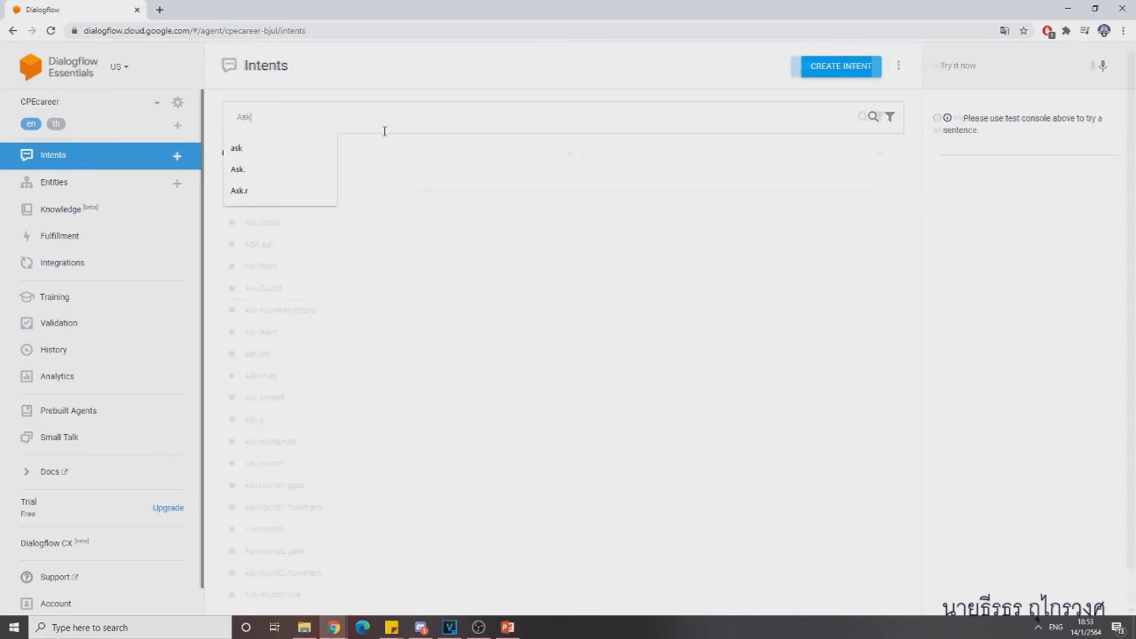
scroll(364, 367, down, 2)
click(312, 448)
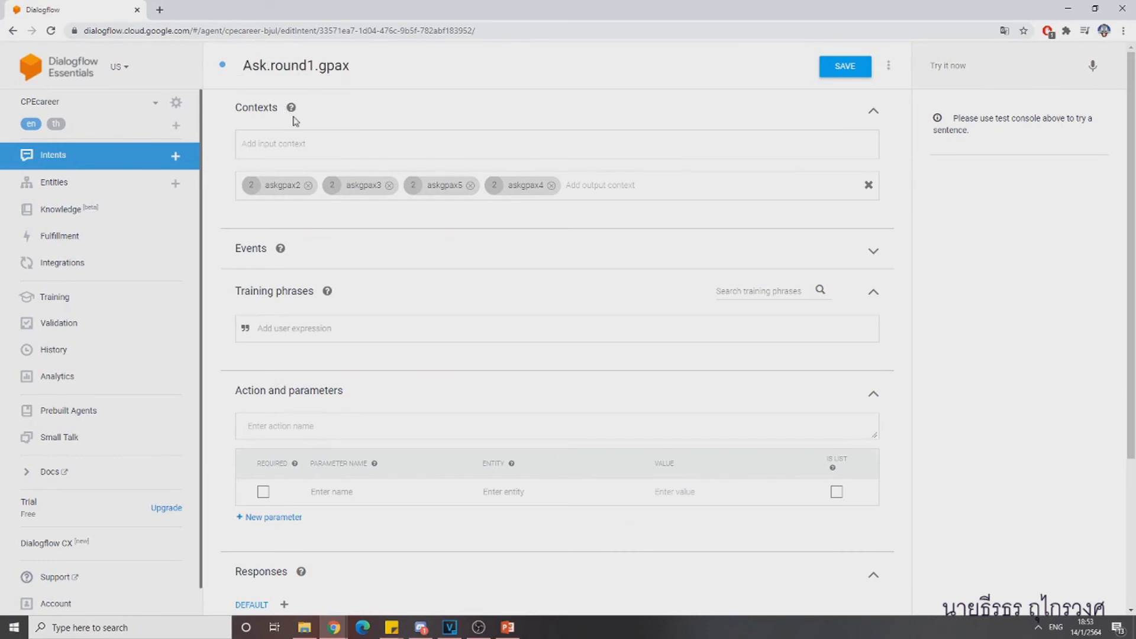
Step: Check the Ask.round1.gpax intent's contexts and switch the agent's language to Thai (th)
mouse_move(293, 112)
scroll(591, 261, down, 1)
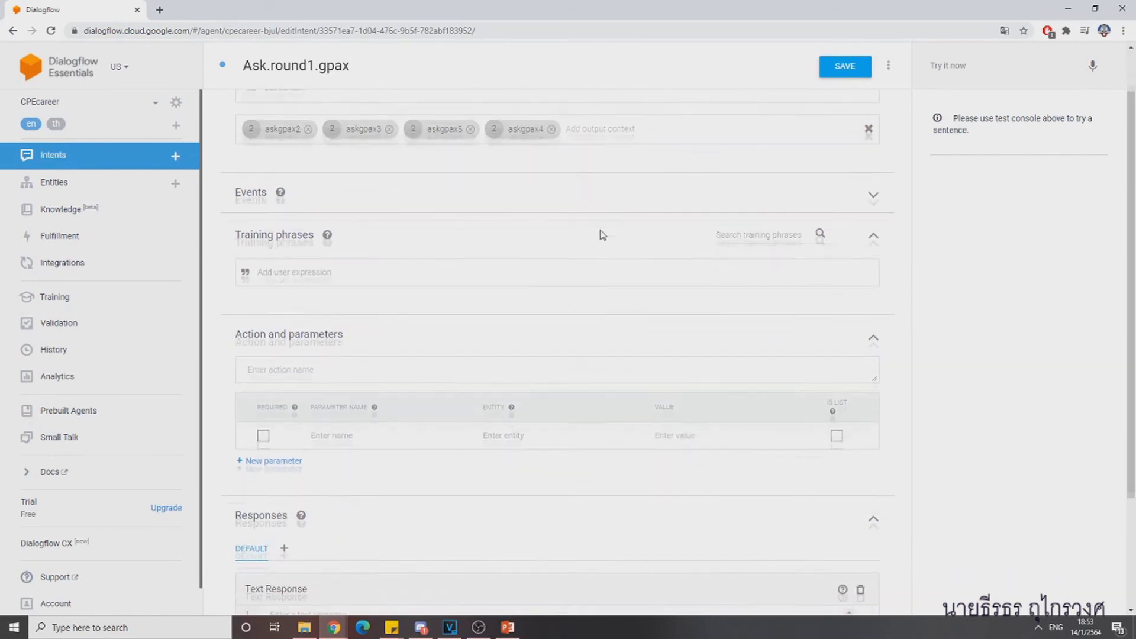
scroll(406, 218, up, 1)
click(66, 124)
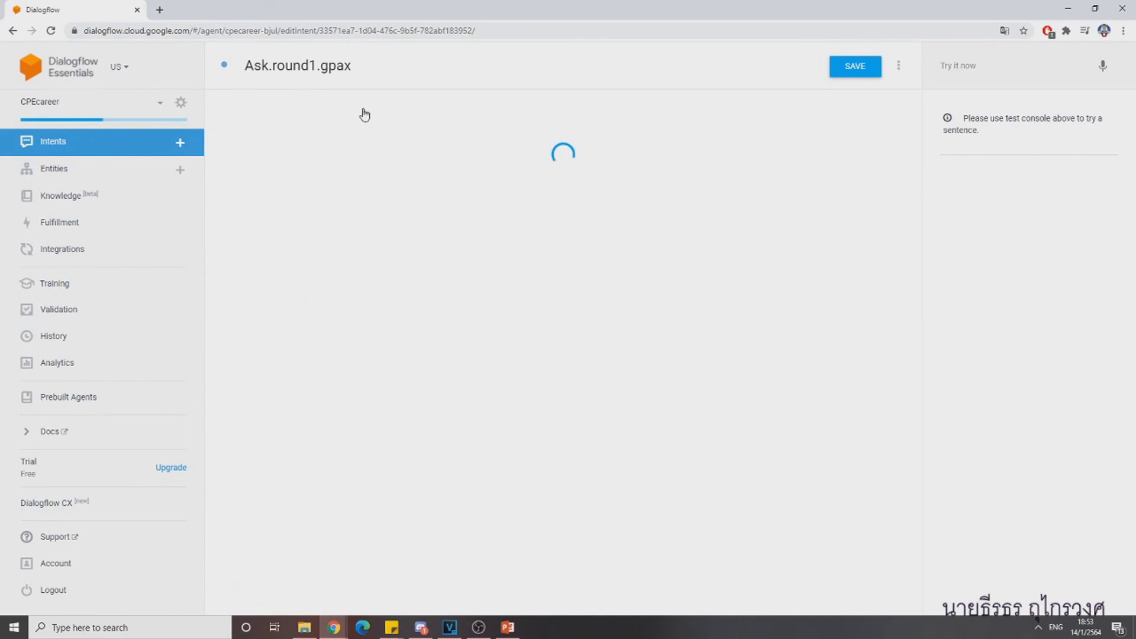
scroll(452, 208, down, 1)
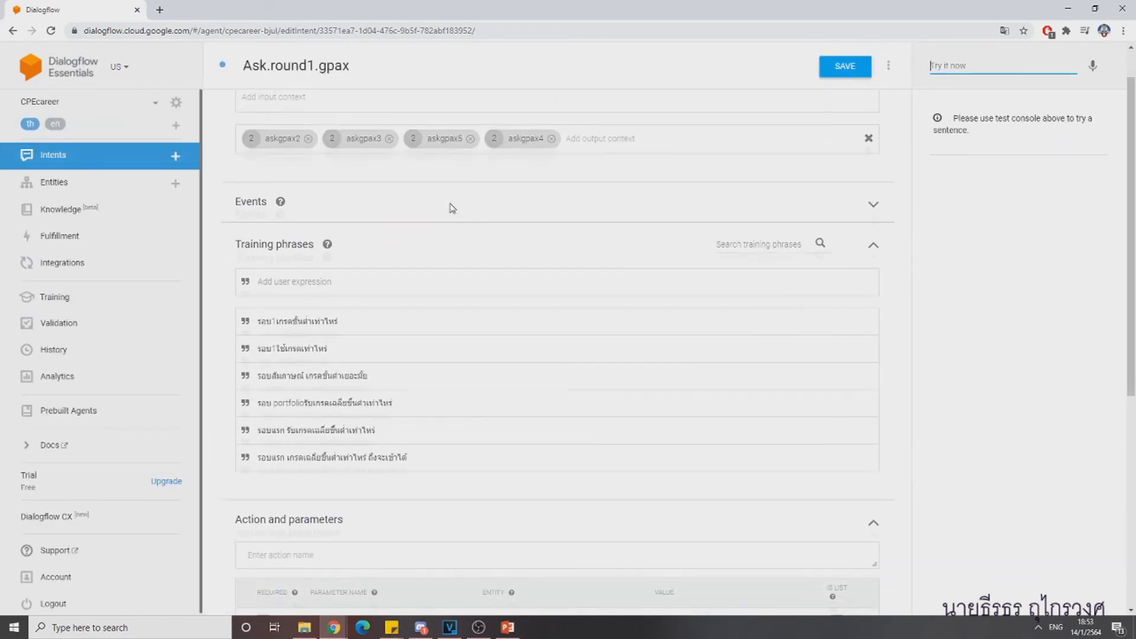
Step: Examine the Thai training phrases and text responses of the Ask.round1.gpax intent
drag(249, 234, 215, 248)
click(220, 247)
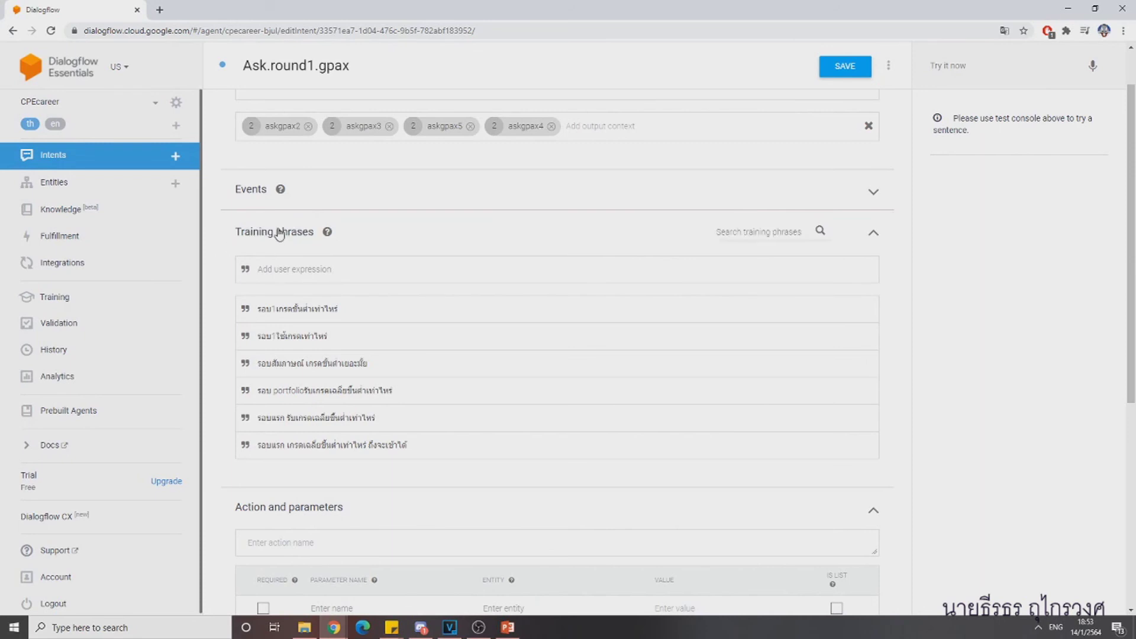
click(330, 312)
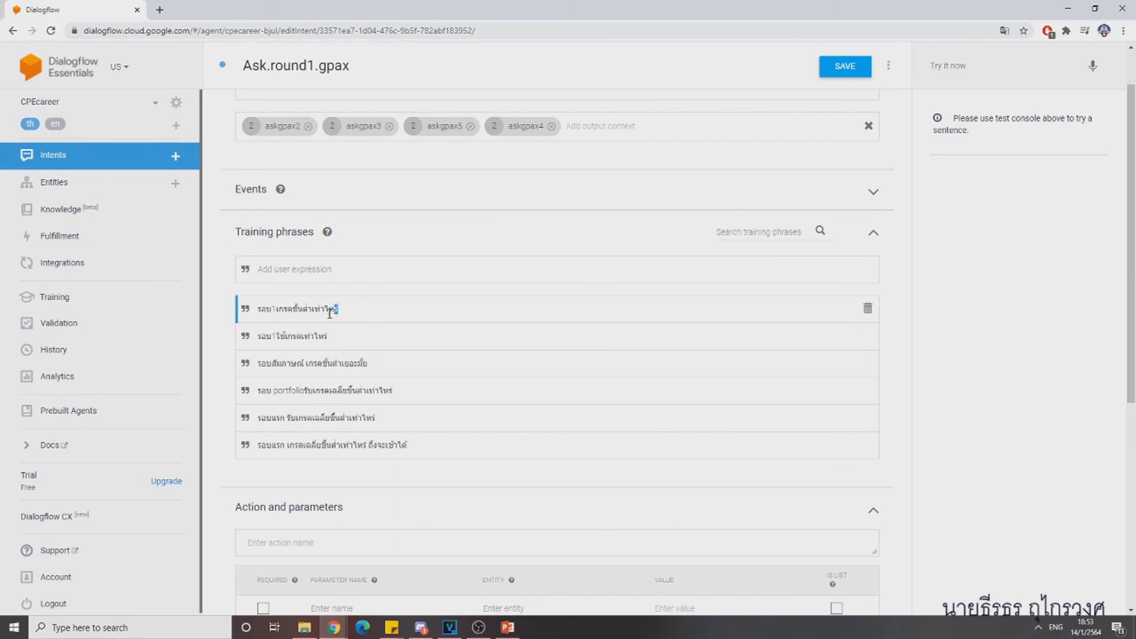
click(216, 317)
scroll(274, 329, down, 6)
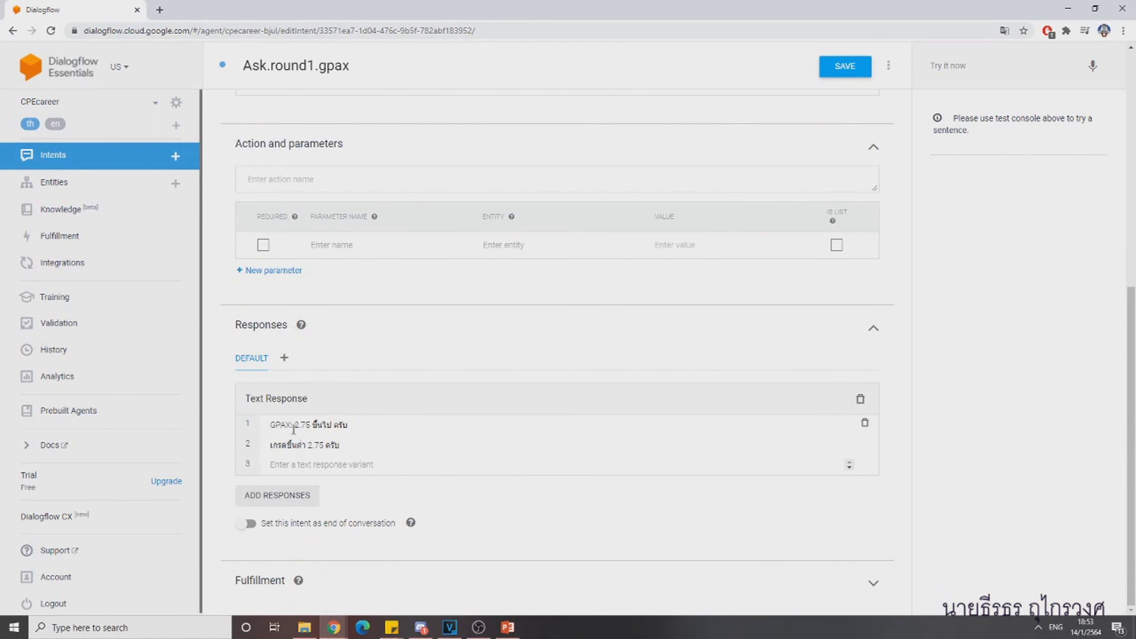
scroll(294, 427, up, 5)
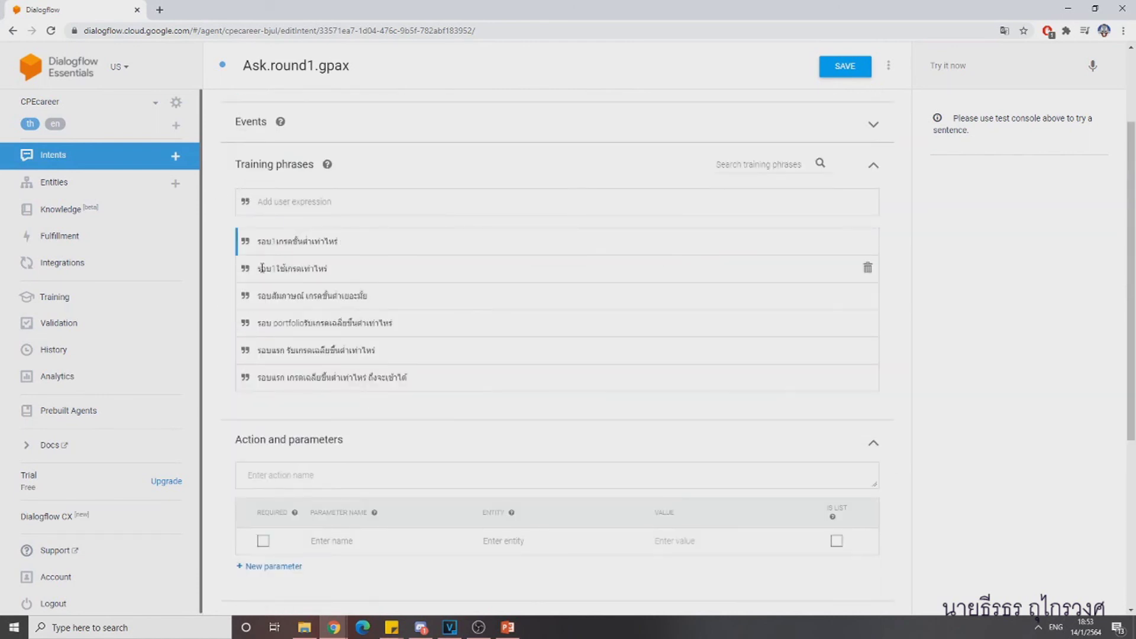
Step: Test the agent with the copied training phrase "รอบ1ใช้เกรดเท่าไหร่" and compare the reply with the intent's text responses
drag(258, 268, 330, 268)
key(ctrl+c)
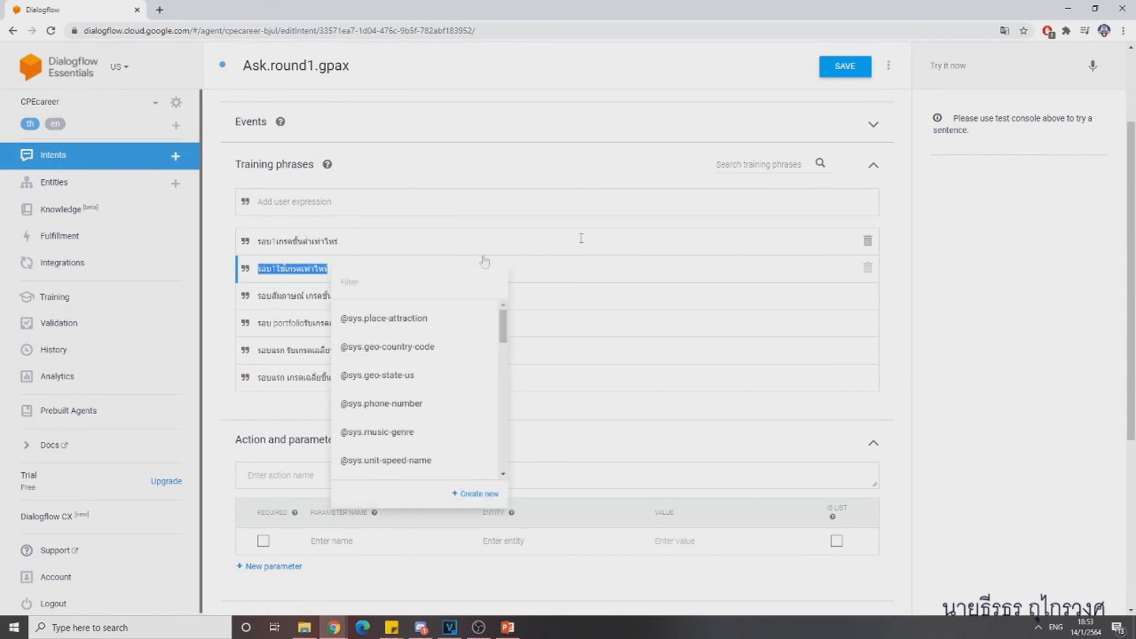
click(962, 78)
key(ctrl+v)
key(Return)
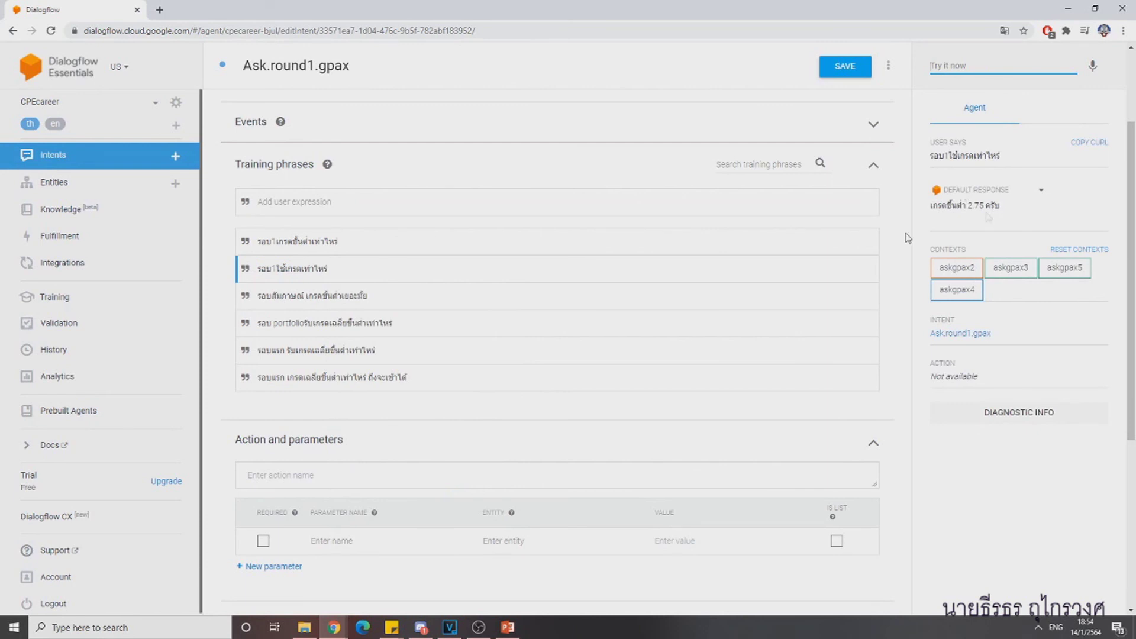
scroll(553, 337, down, 5)
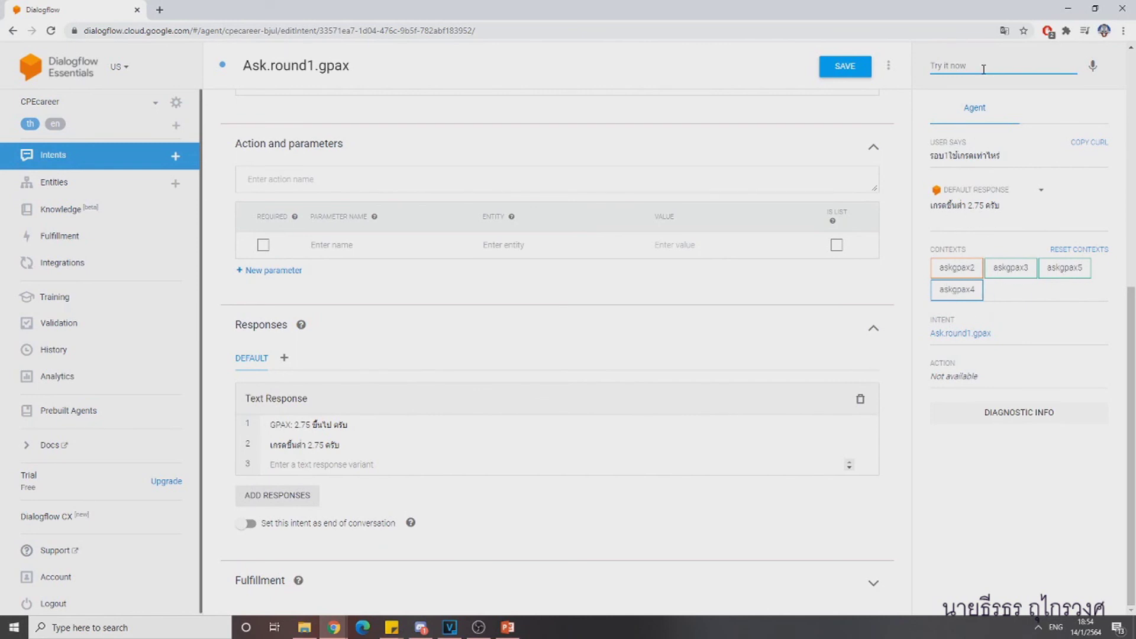
Step: Test the agent with the follow-up question "รอบ 3 ล่ะ"
key(grave)
text(รอบ 3 ค่ะ)
key(Return)
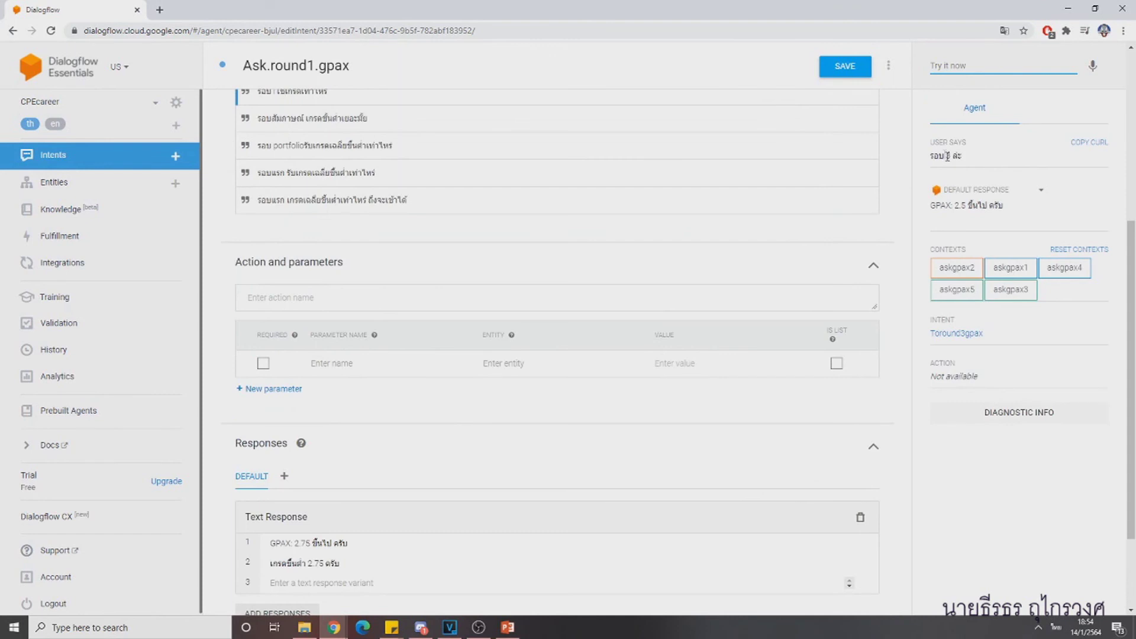
Step: Open the matched Toround3gpax intent without saving the current one and review its contexts, training phrases and response
click(959, 334)
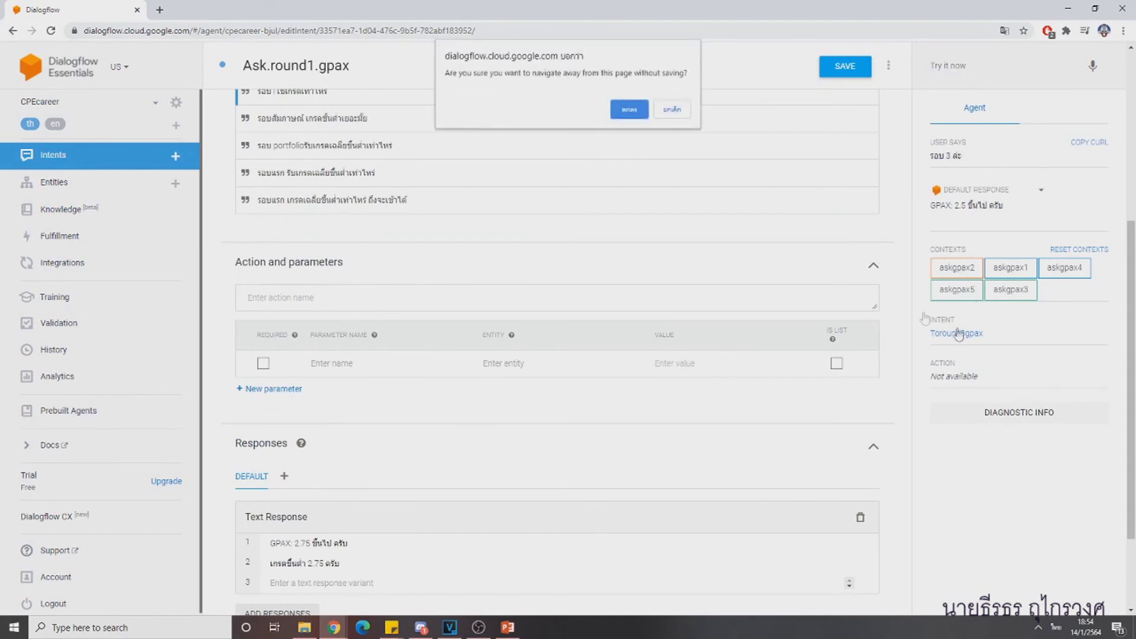
click(627, 110)
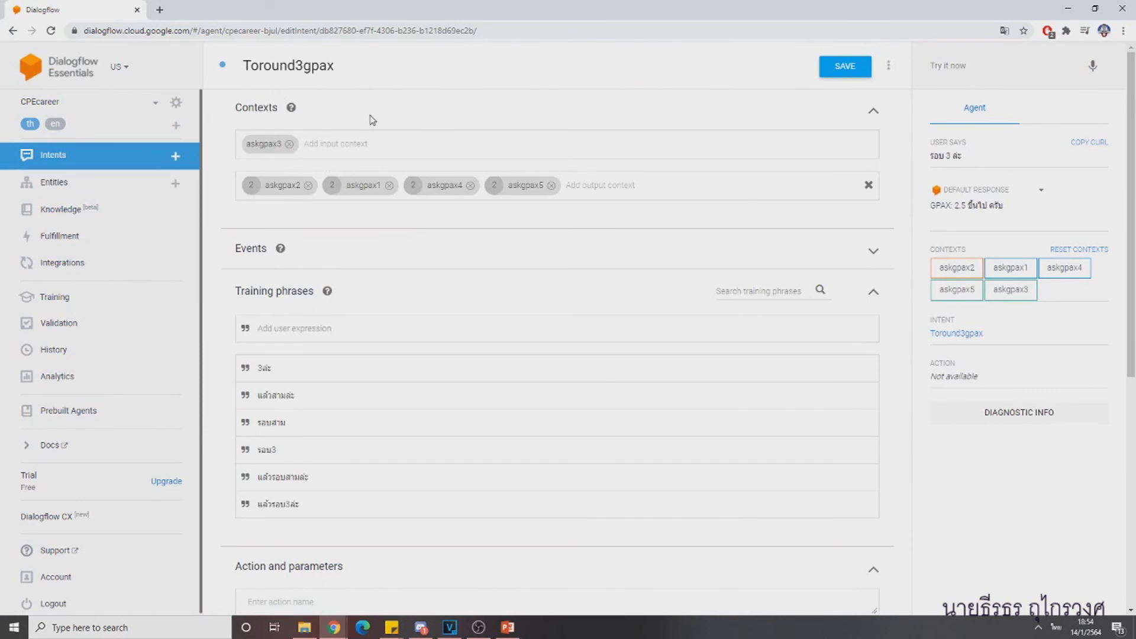
scroll(467, 208, down, 7)
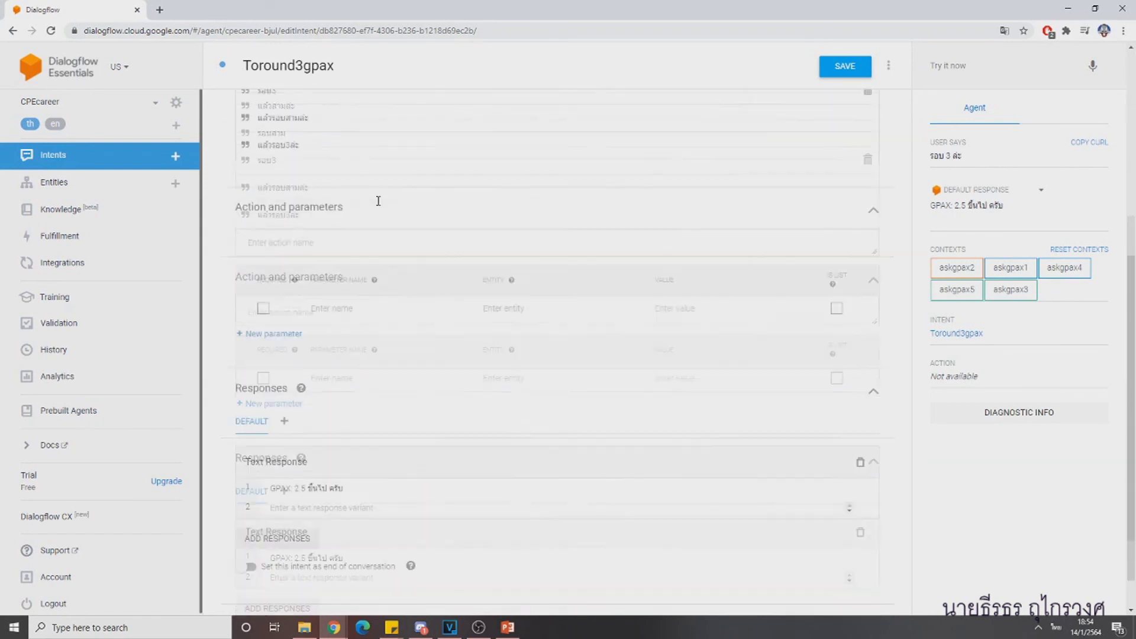
scroll(366, 195, up, 3)
Step: Go to the agent's entities without saving the intent and open the Soft-ware entity to view its synonyms
click(83, 182)
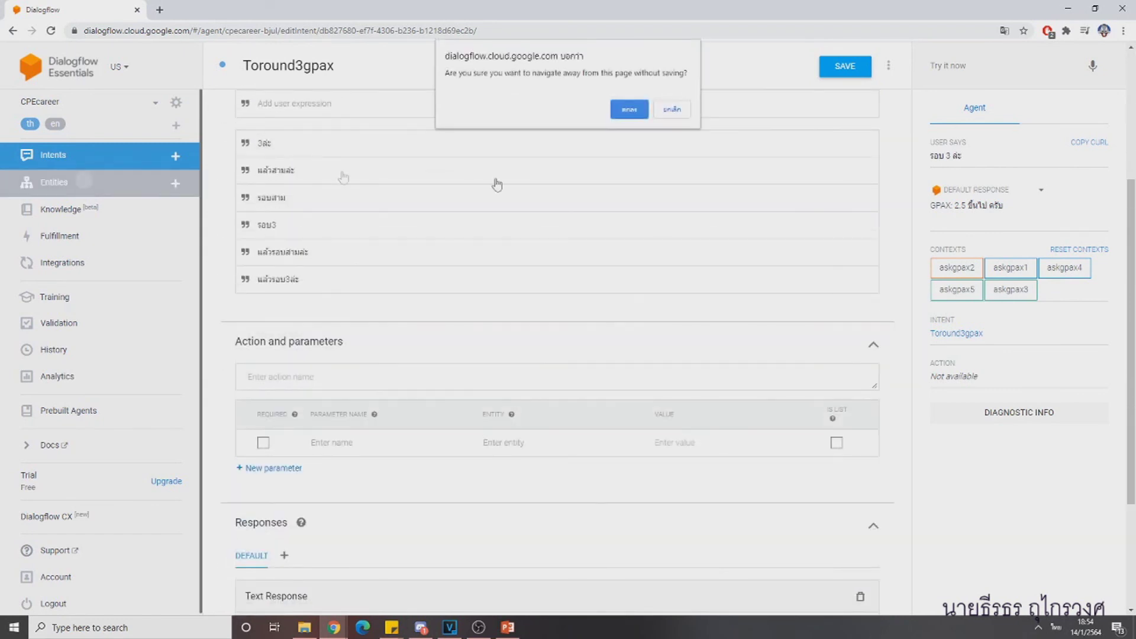
click(629, 108)
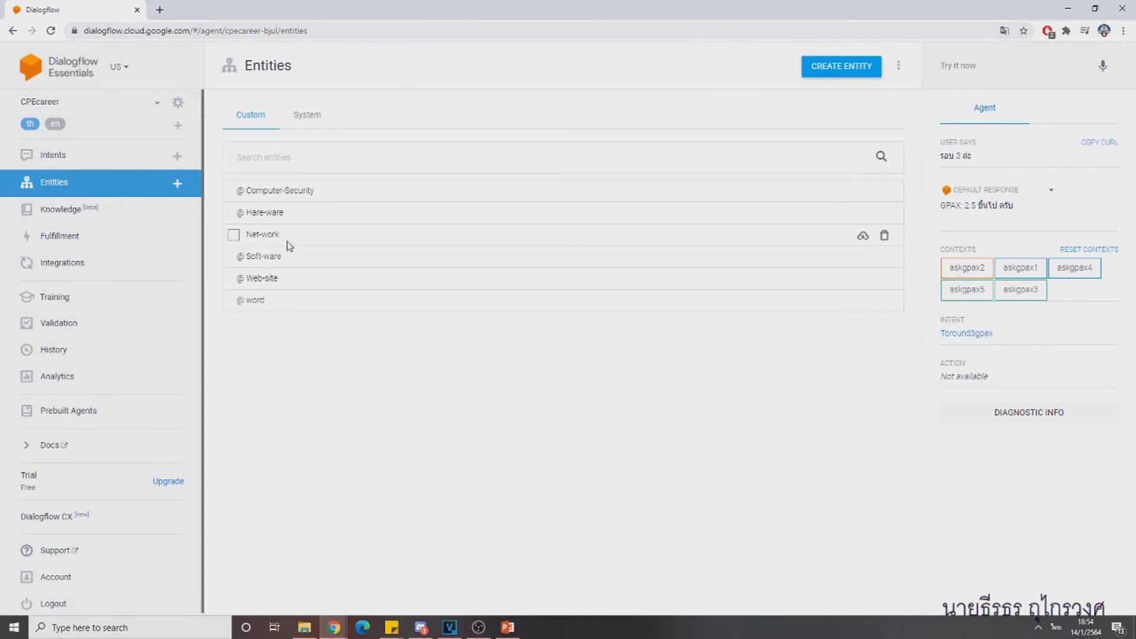
click(264, 256)
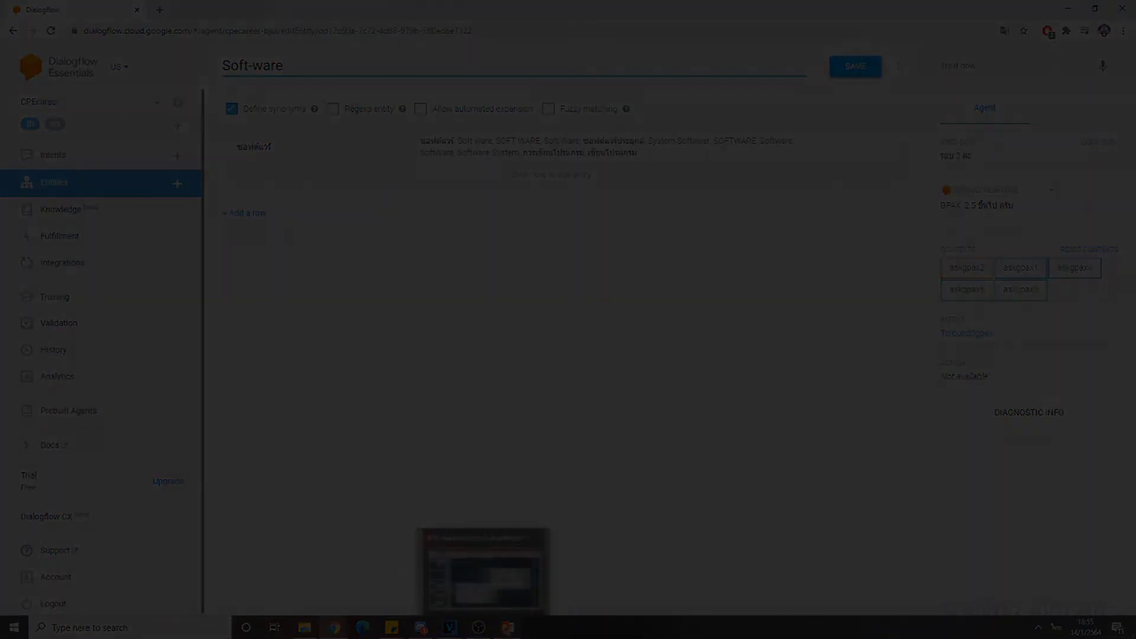
click(481, 569)
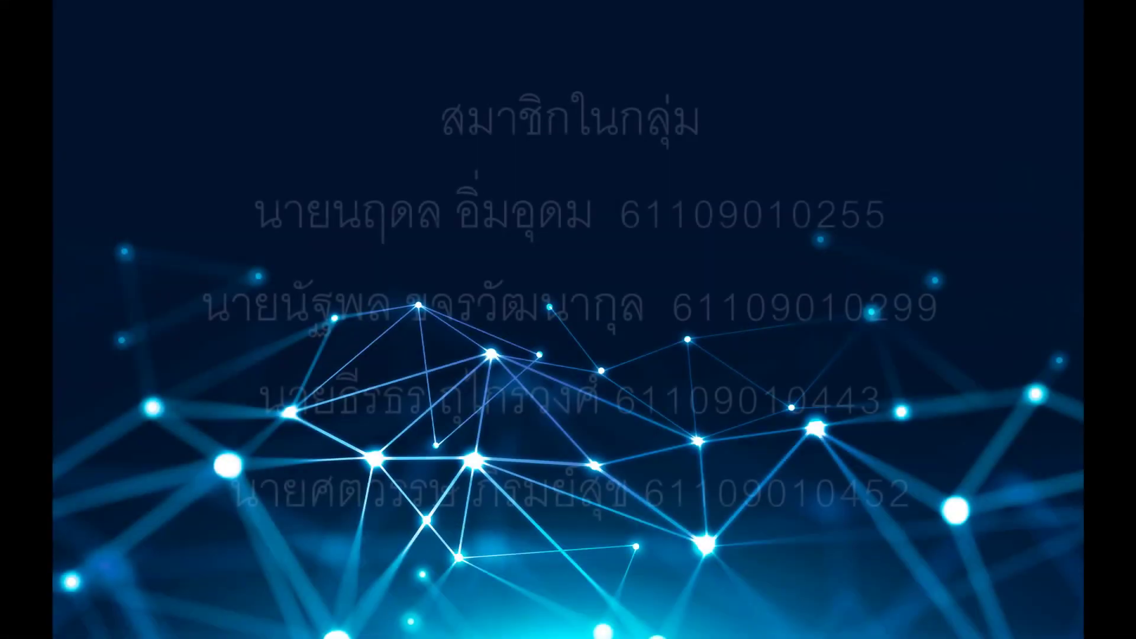